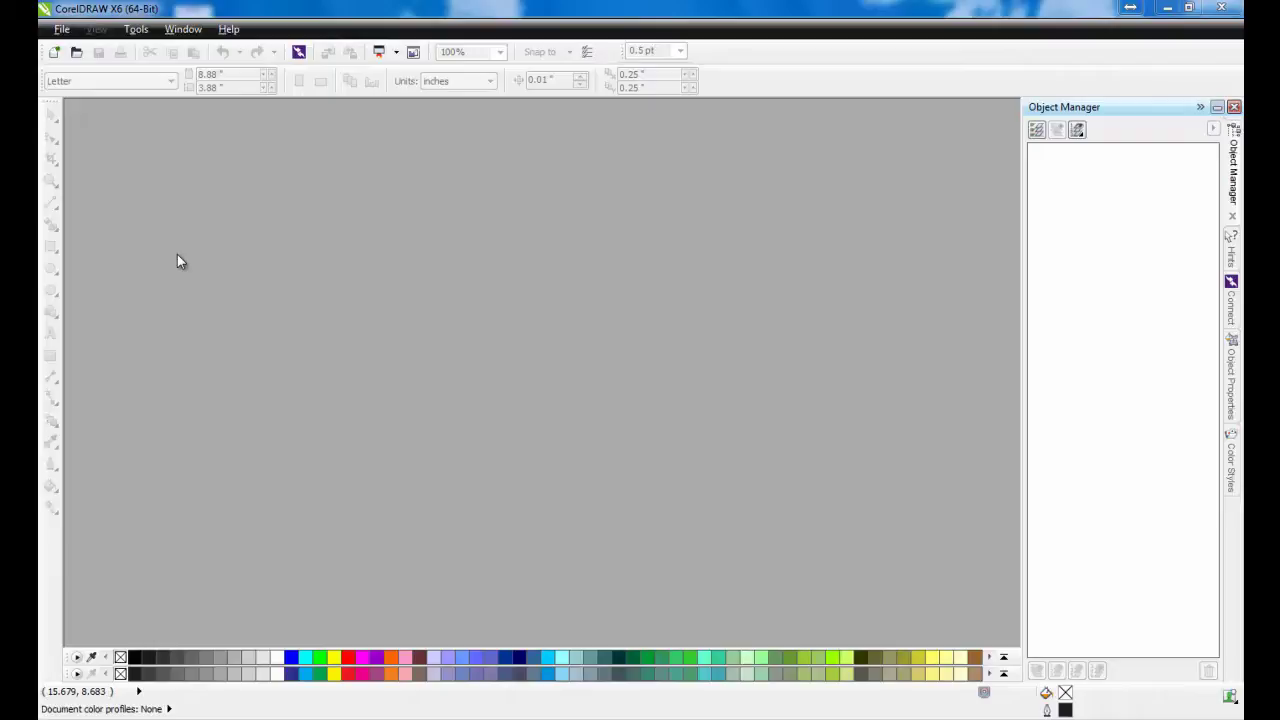
# - Set up a new Letter-size (8.5 x 11 in) document with RGB primary colour mode
pyautogui.click(61, 29)
pyautogui.click(87, 50)
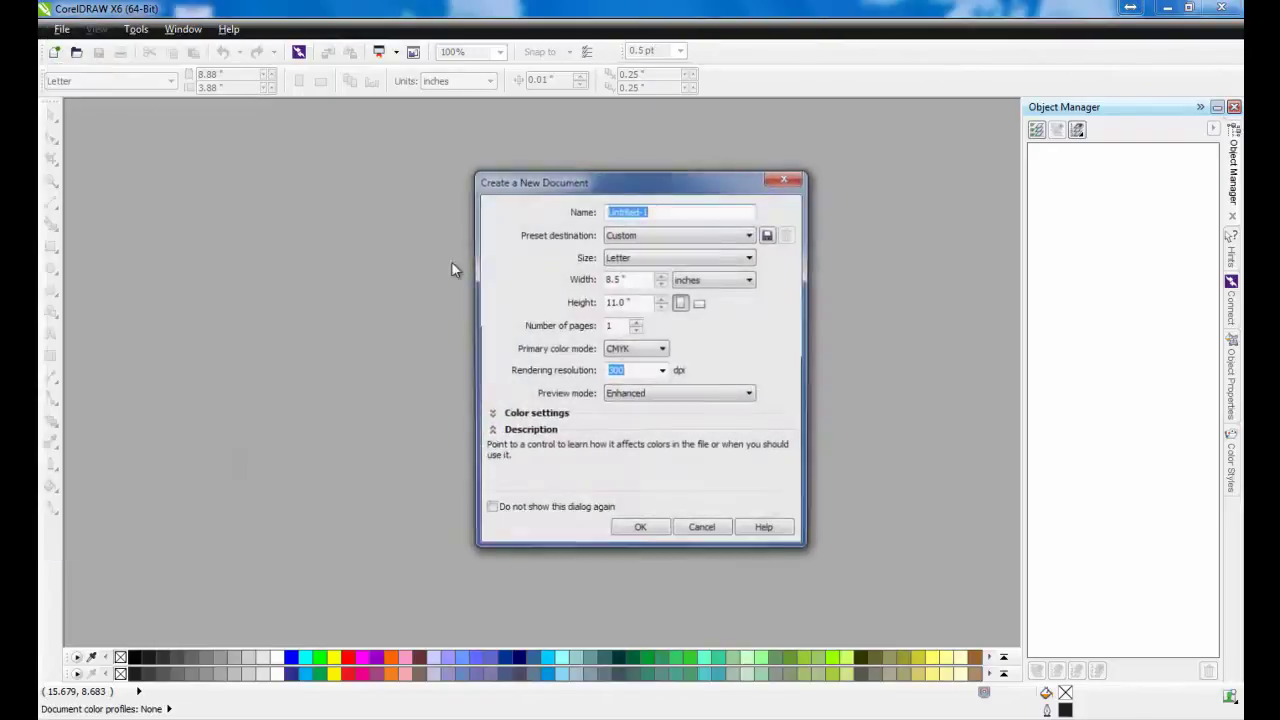
pyautogui.click(636, 259)
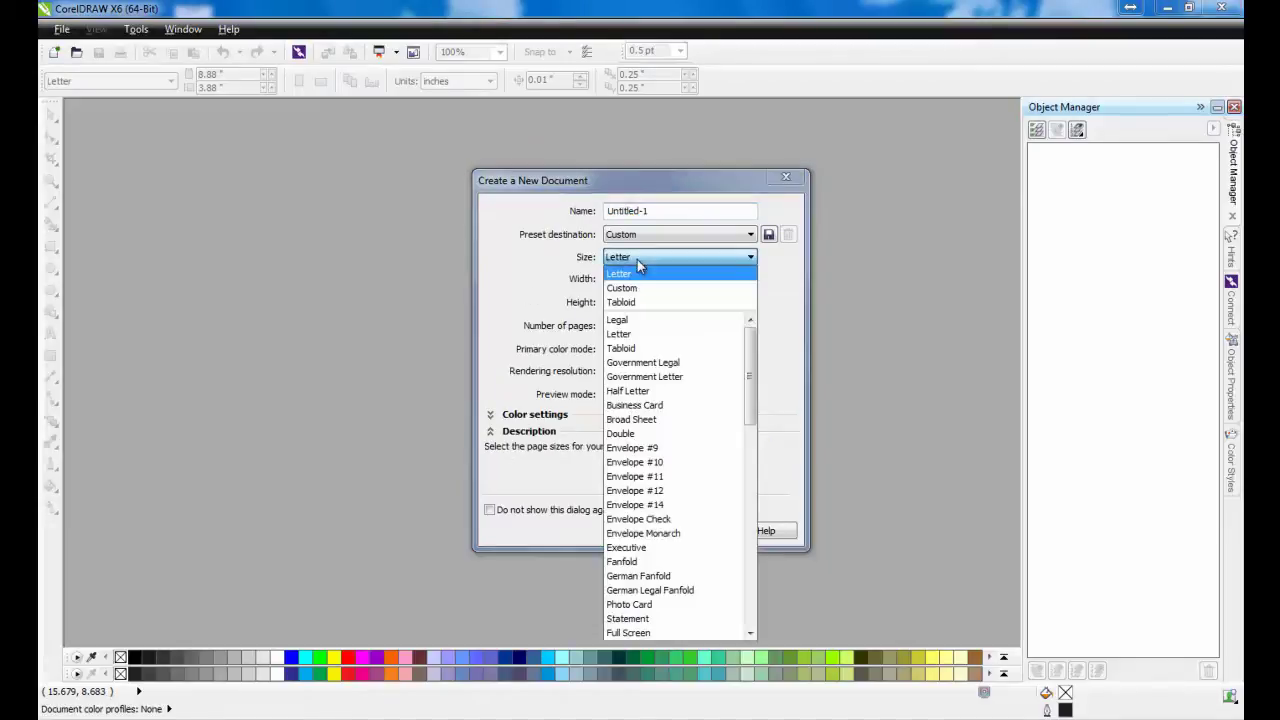
pyautogui.click(628, 276)
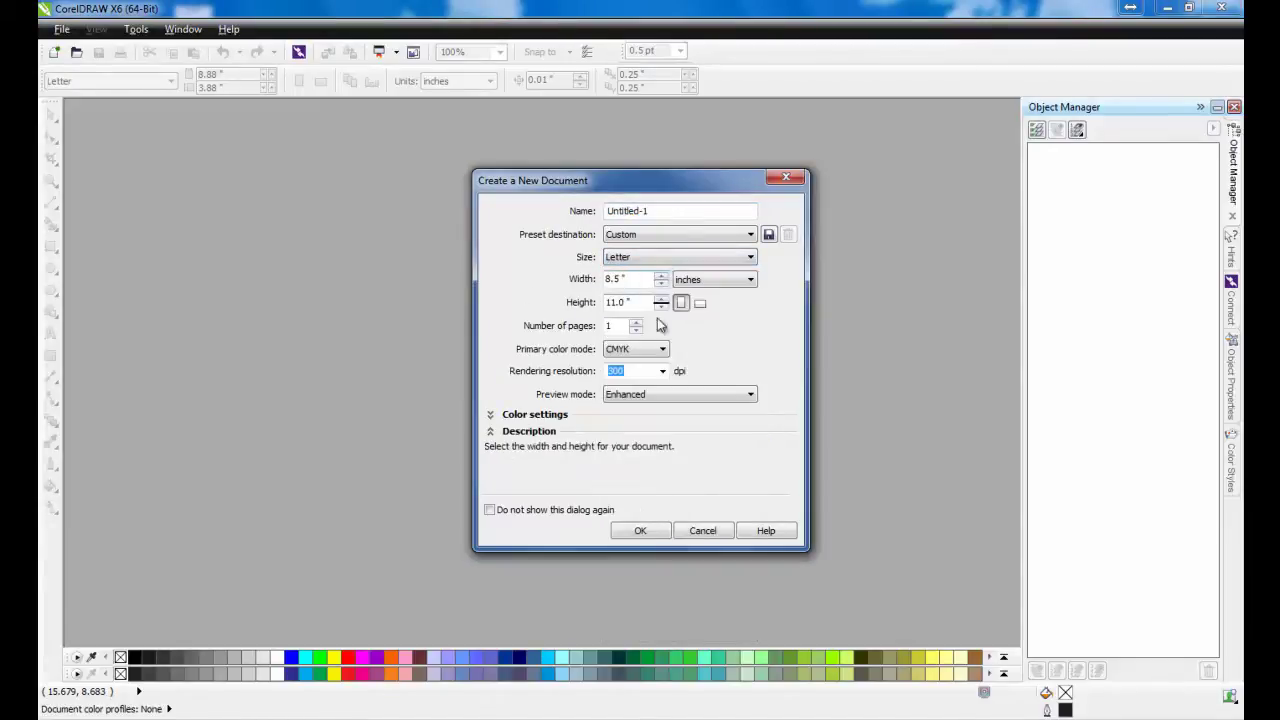
pyautogui.click(662, 350)
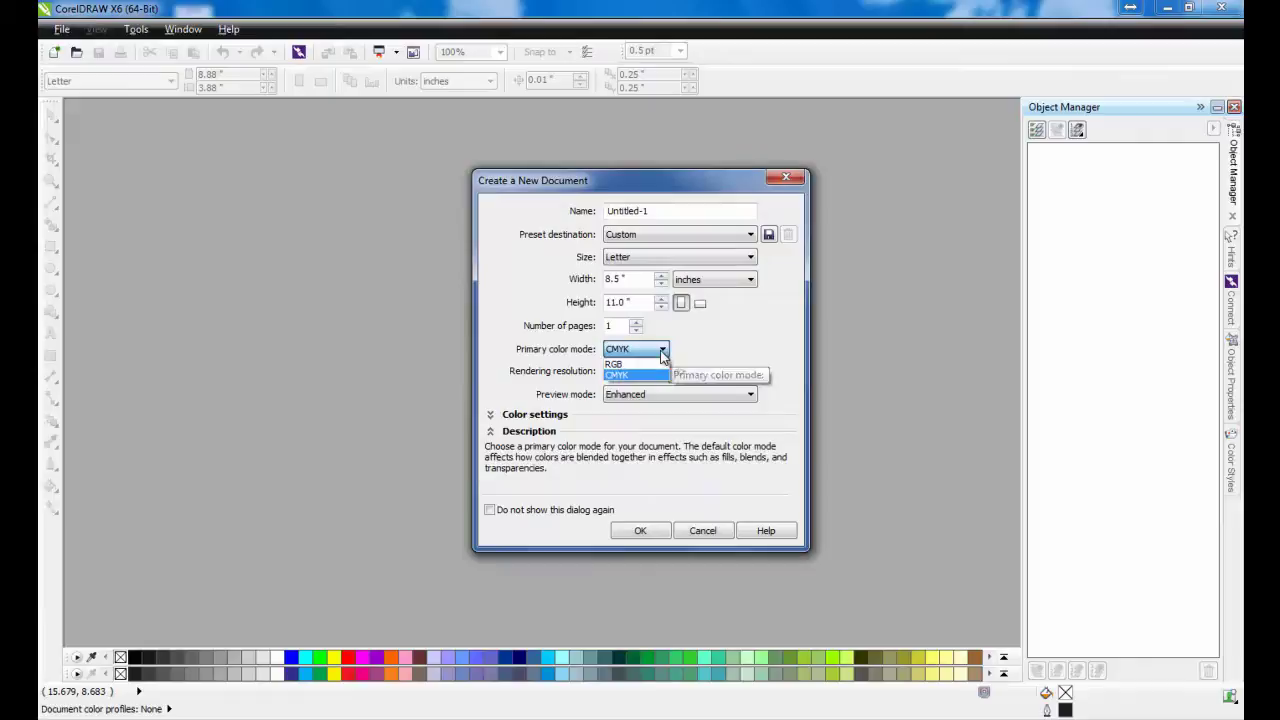
pyautogui.click(618, 363)
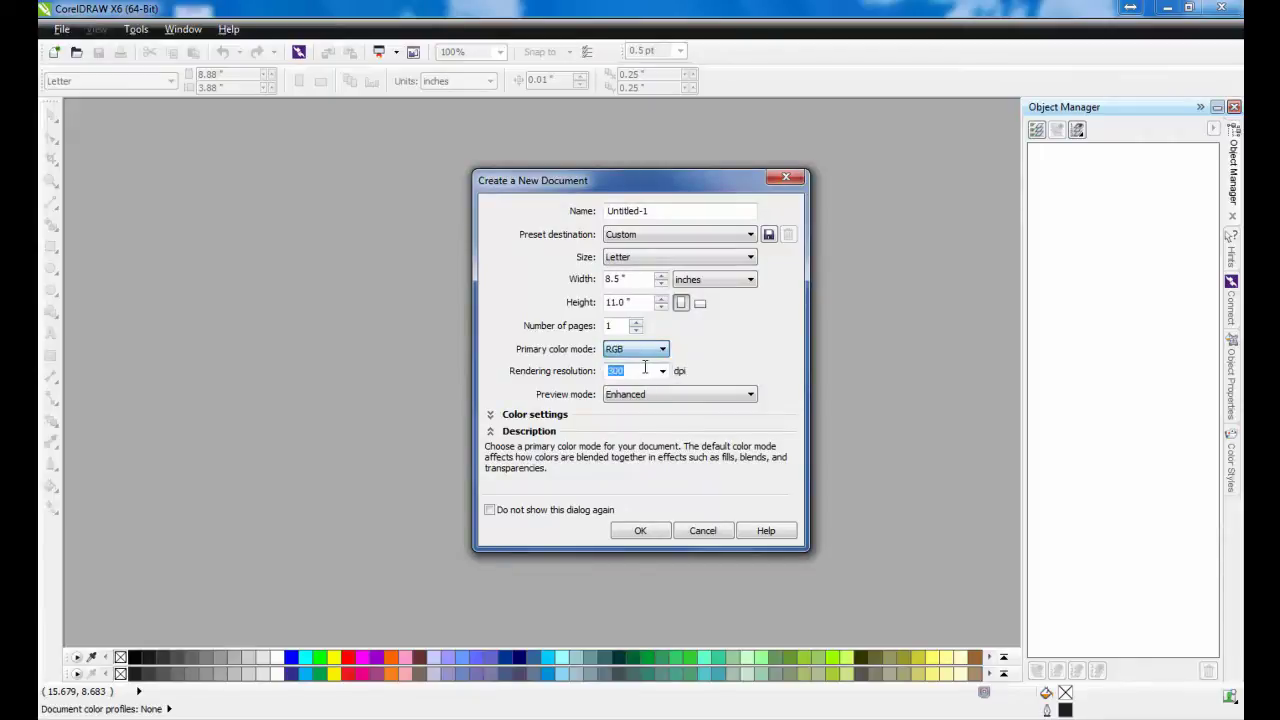
pyautogui.press('Tab')
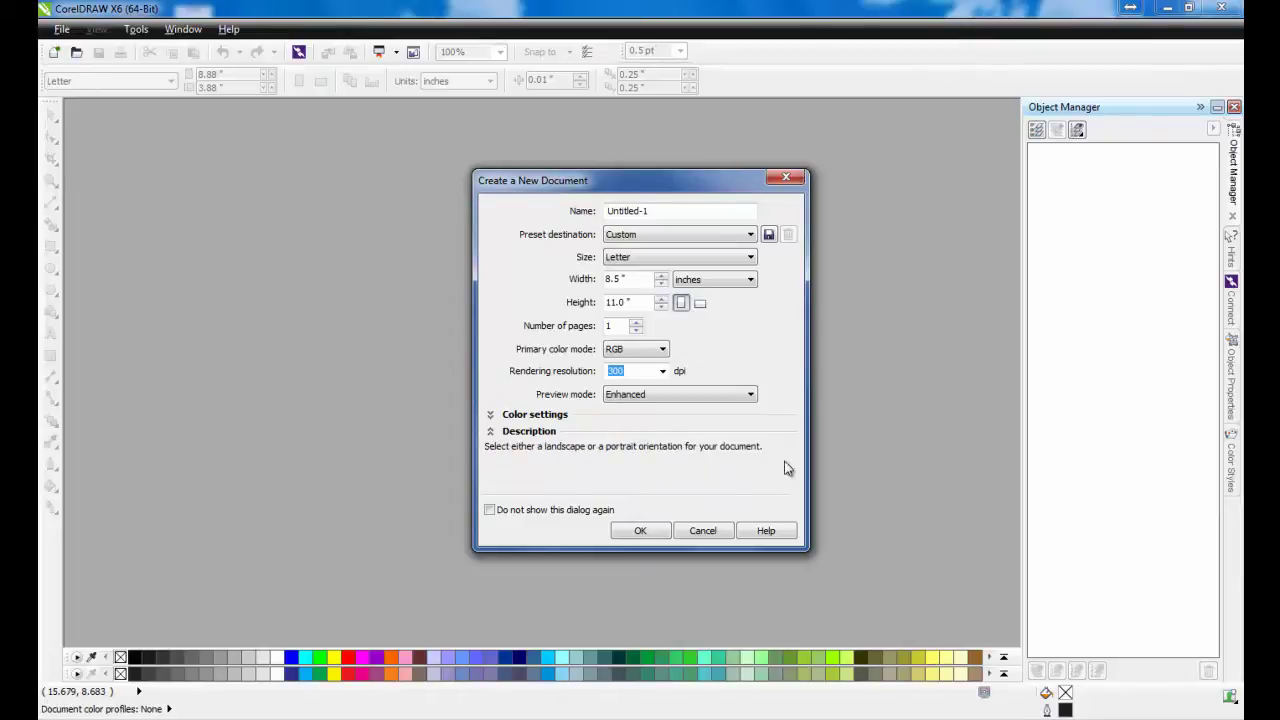
# - Create the document, import logo.cdr and place it just left of the page
pyautogui.click(636, 533)
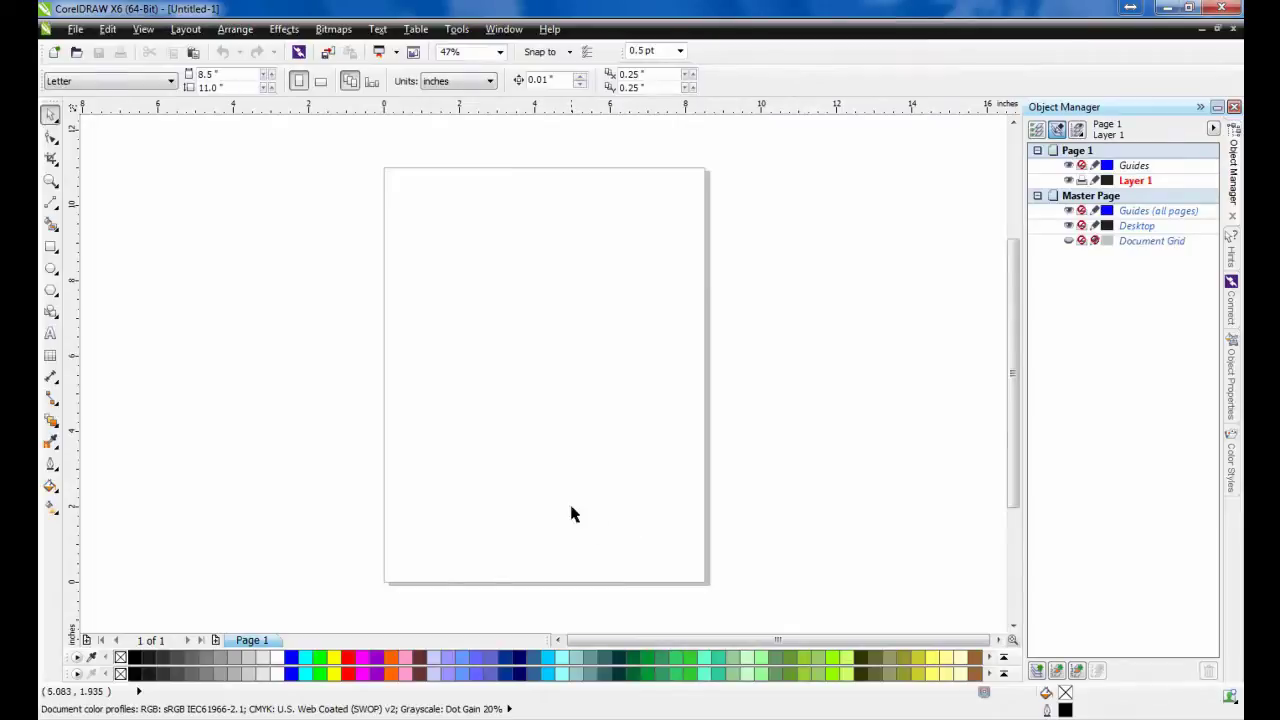
pyautogui.click(76, 30)
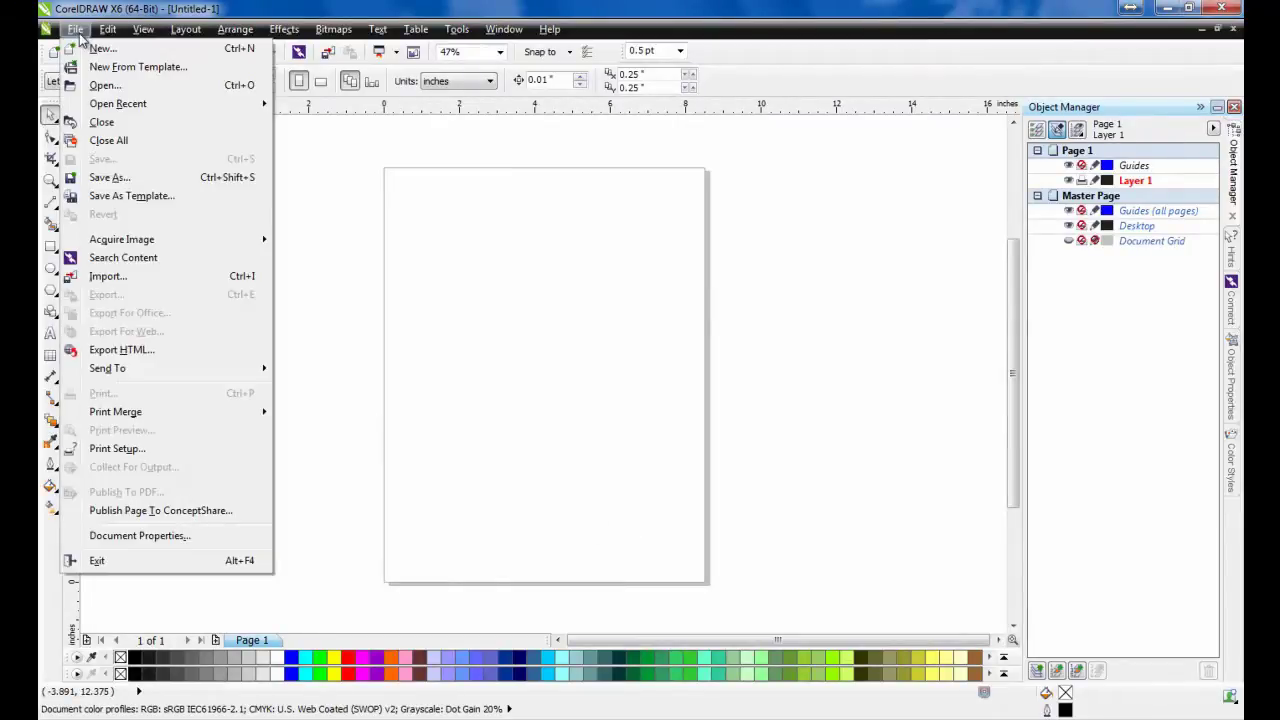
pyautogui.click(185, 277)
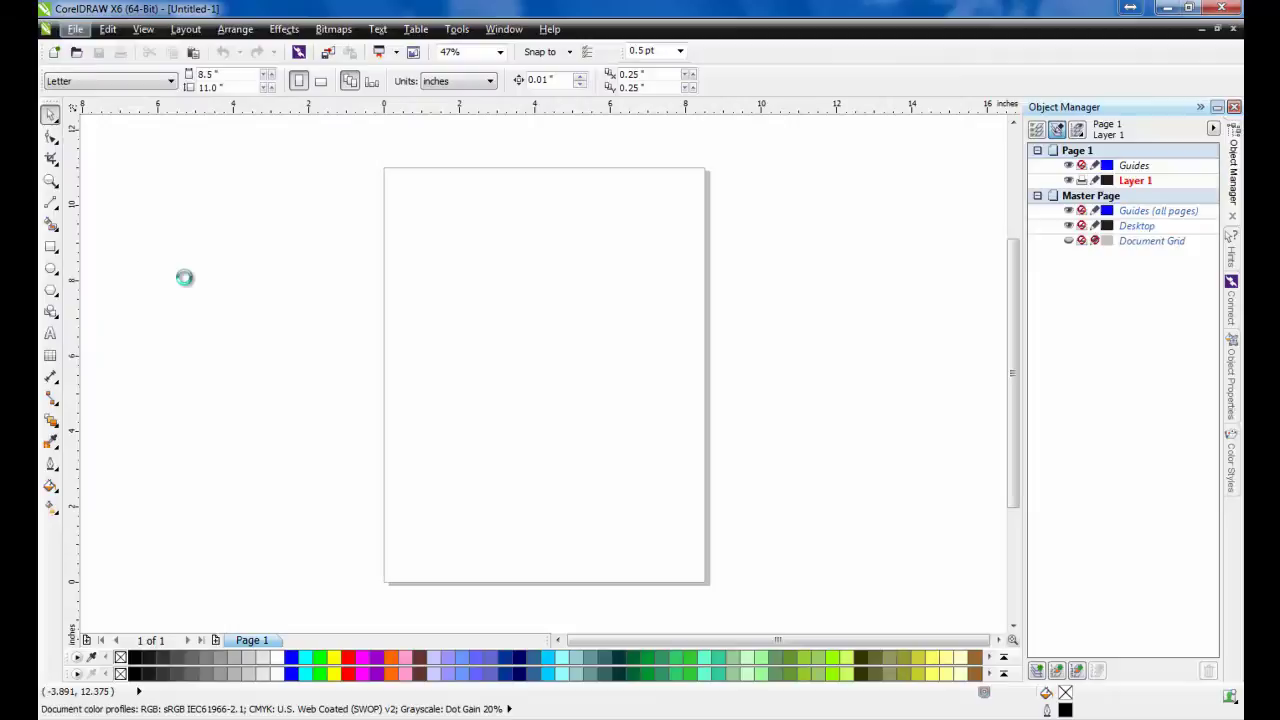
pyautogui.click(620, 240)
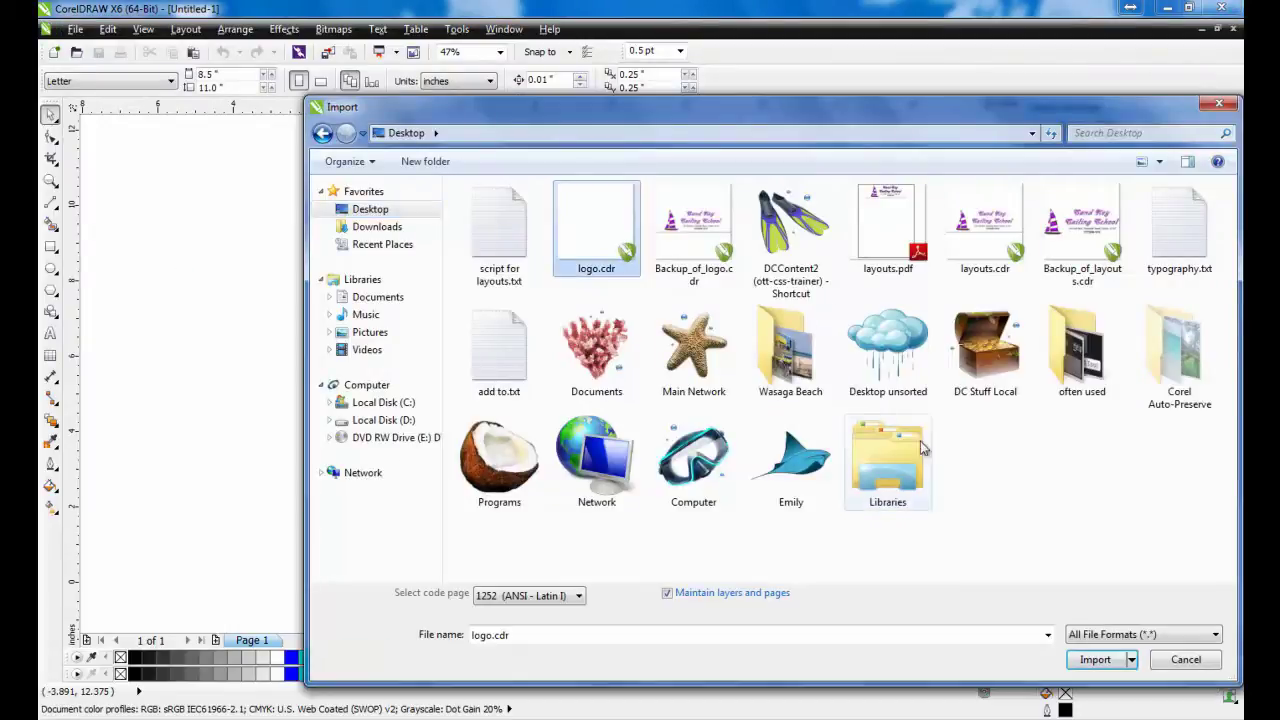
pyautogui.click(1095, 659)
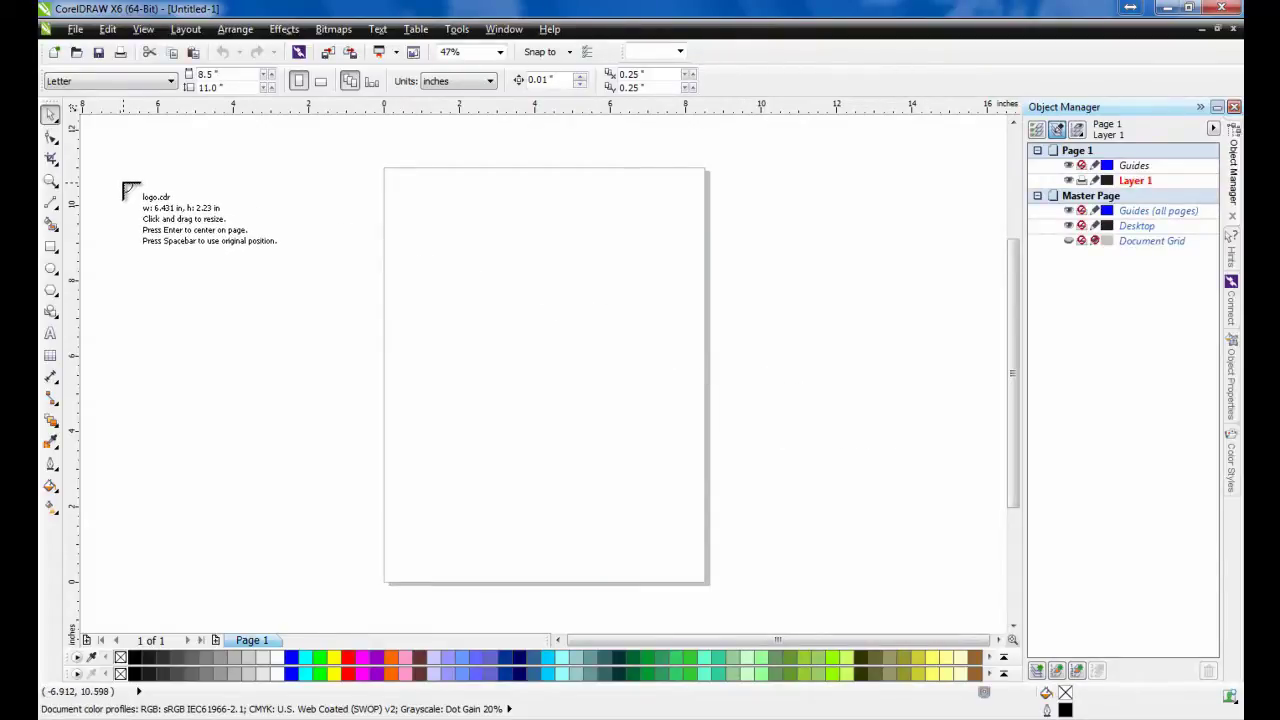
pyautogui.click(160, 195)
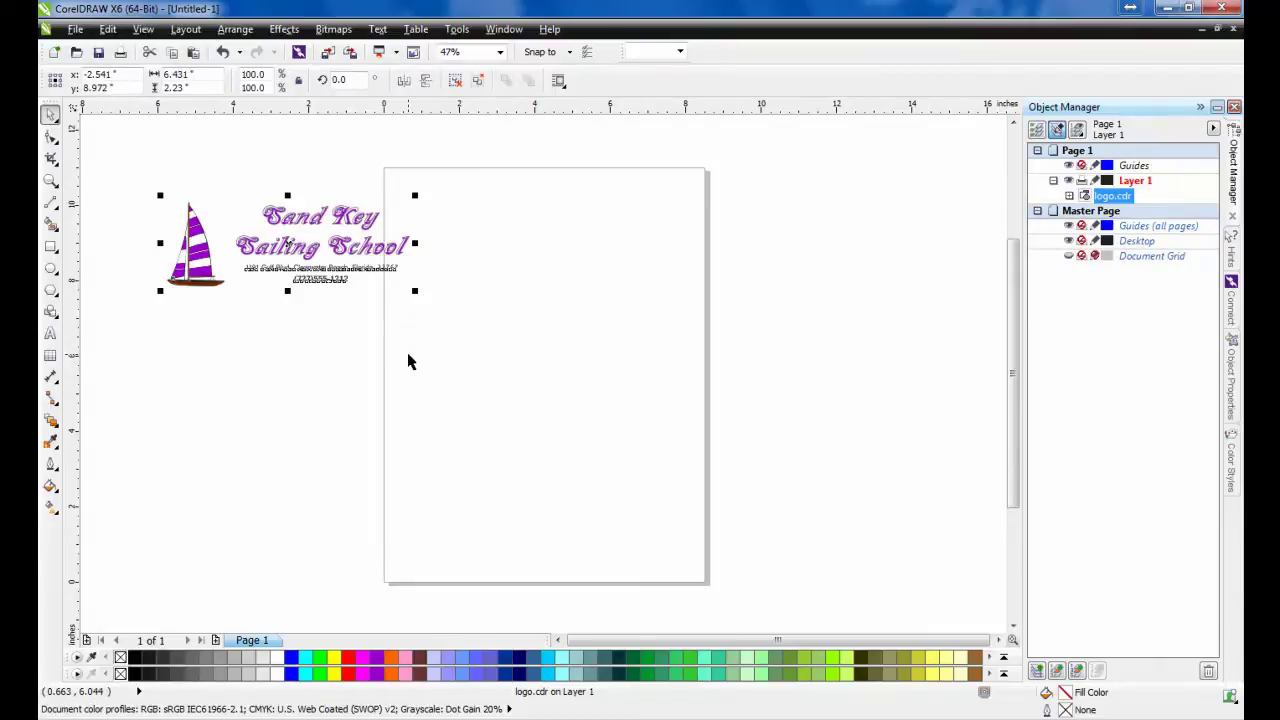
pyautogui.moveTo(287, 246); pyautogui.dragTo(226, 218)
# - Add an 8.5 x 11 inch rectangle framing the Letter page, leaving the logo beside it
pyautogui.click(266, 354)
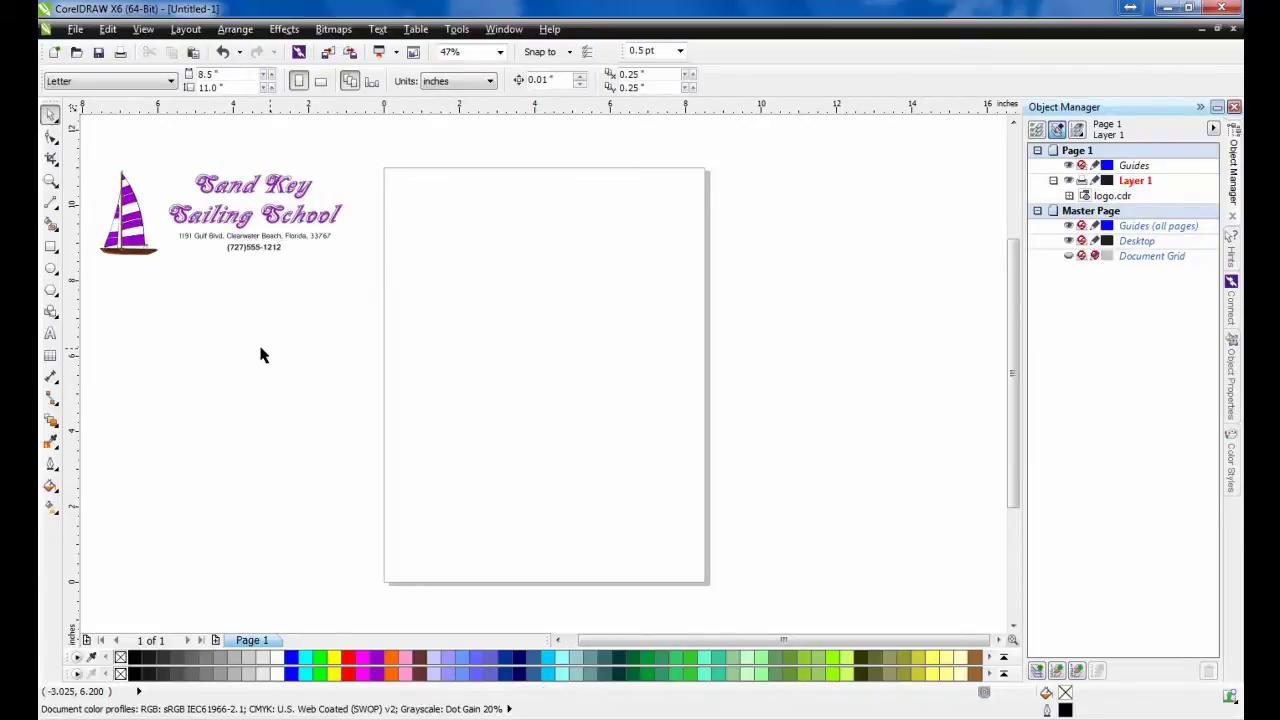
pyautogui.doubleClick(52, 248)
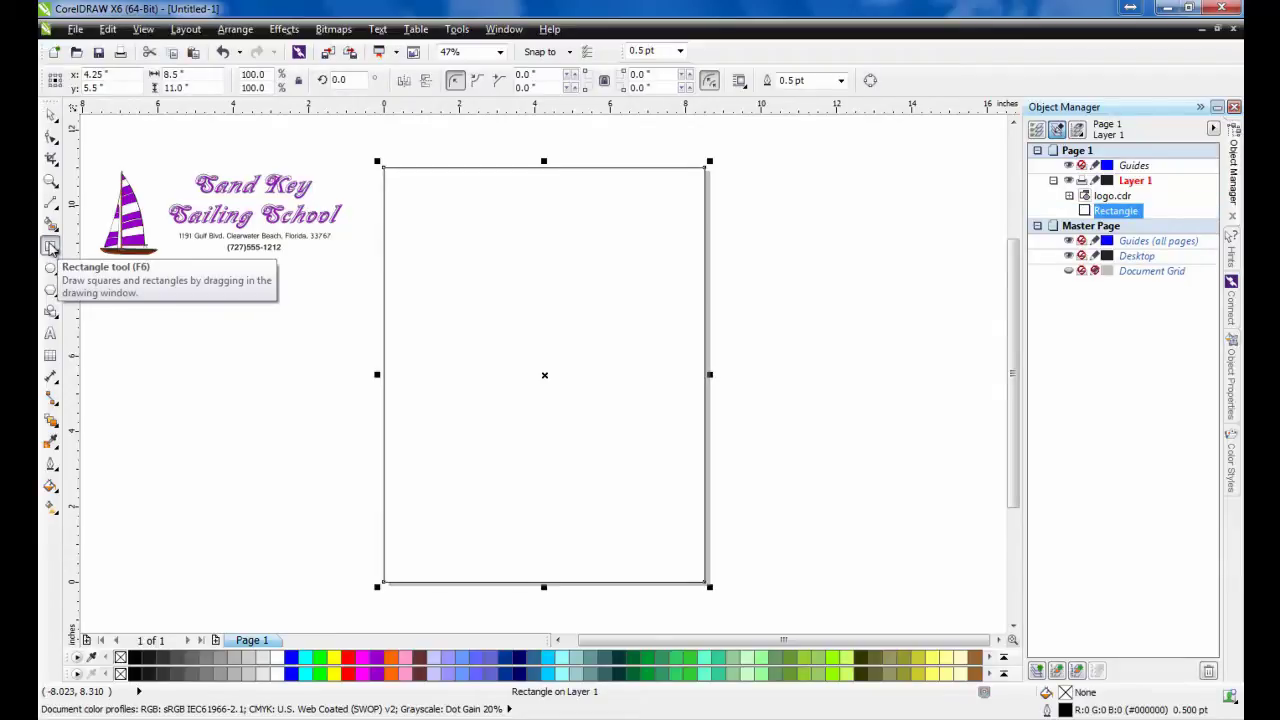
pyautogui.click(52, 116)
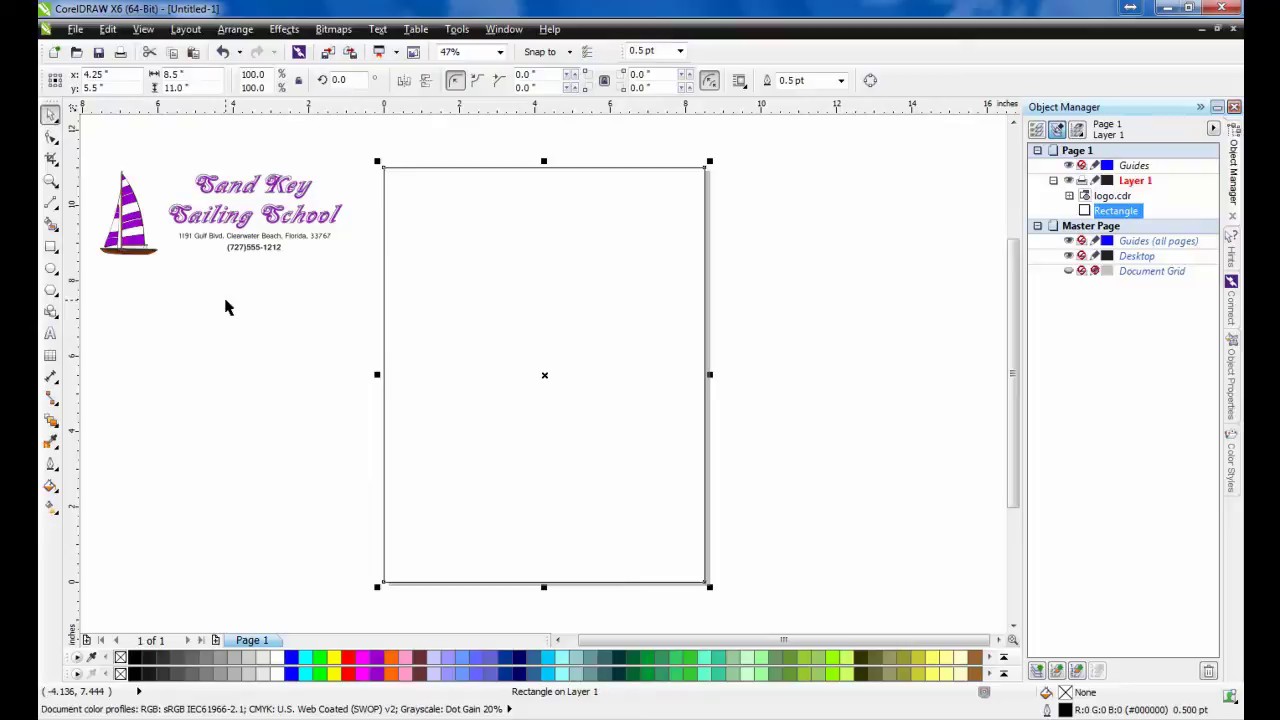
pyautogui.click(354, 292)
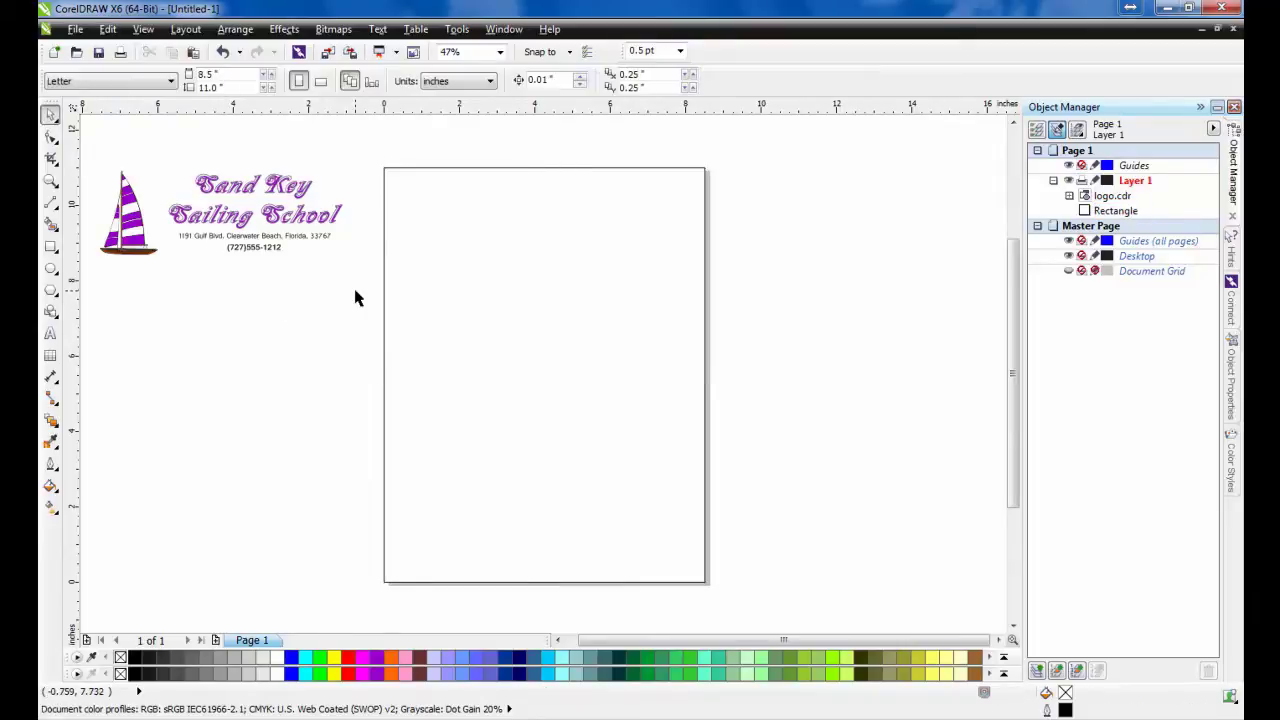
# - Duplicate the logo with a 0.25 inch offset and move the copy to the page top
pyautogui.moveTo(366, 302); pyautogui.dragTo(138, 152)
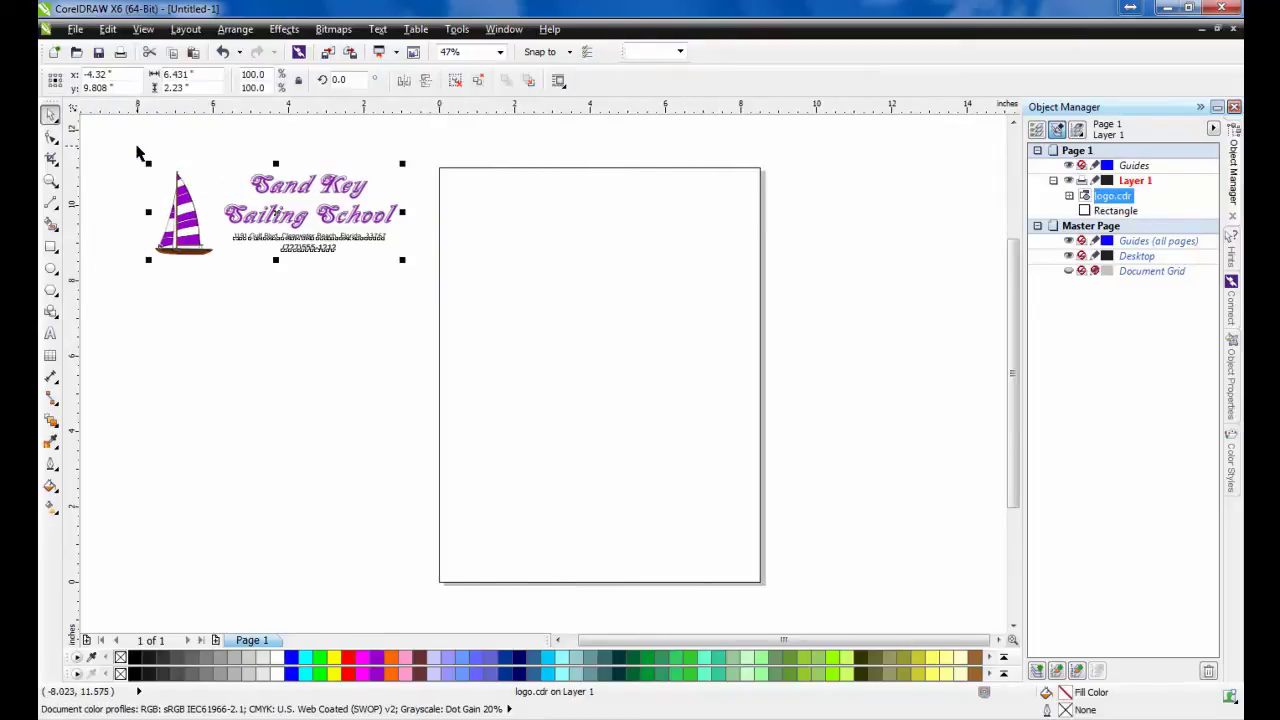
pyautogui.hotkey('ctrl', 'd')
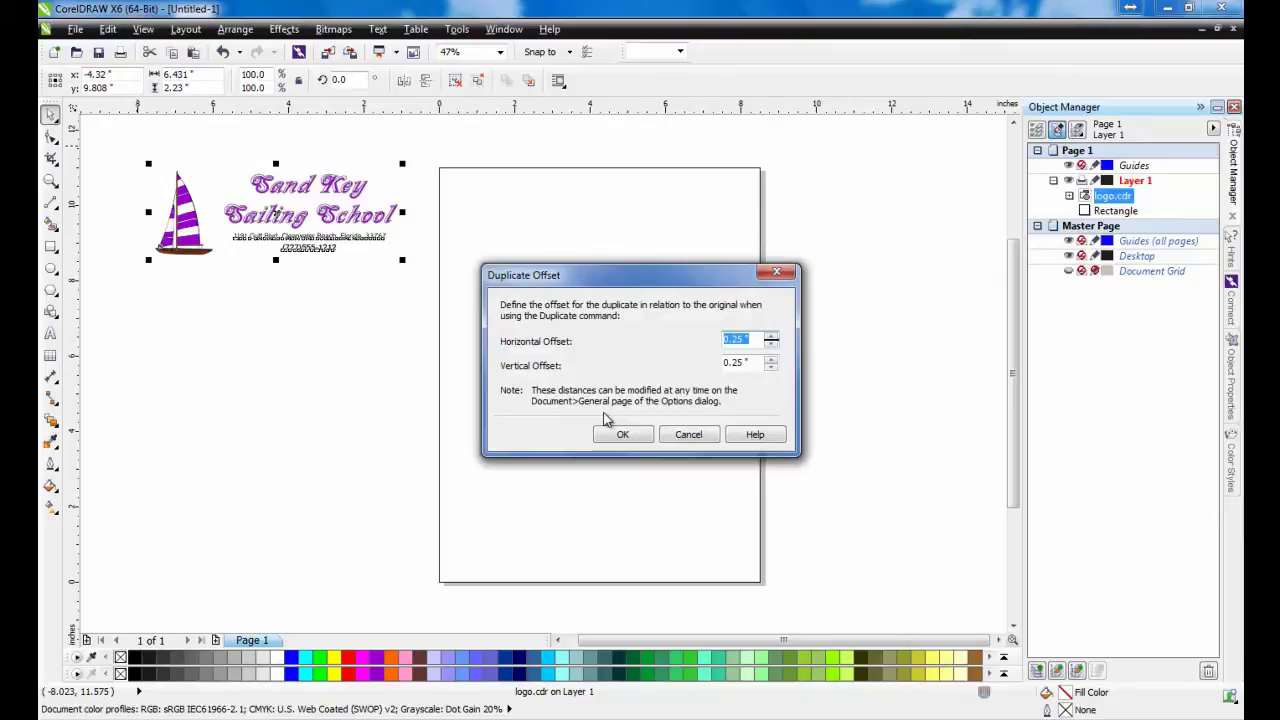
pyautogui.click(616, 433)
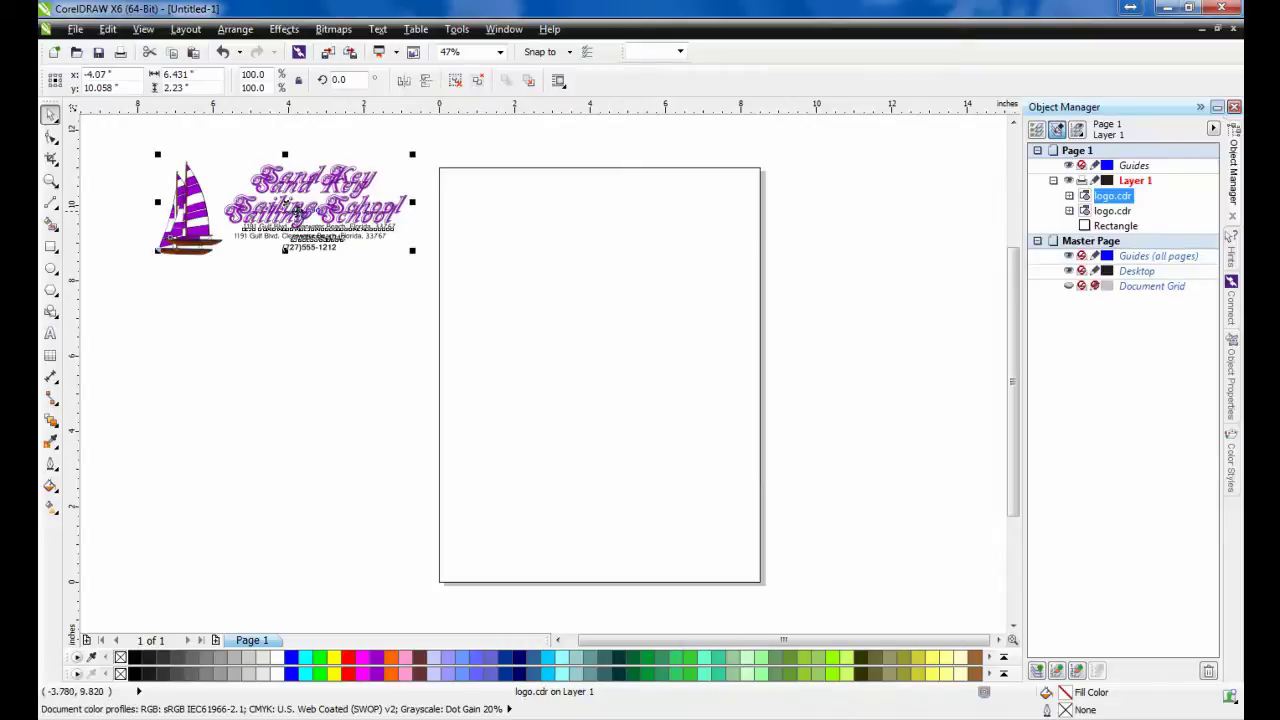
pyautogui.moveTo(285, 197); pyautogui.dragTo(603, 226)
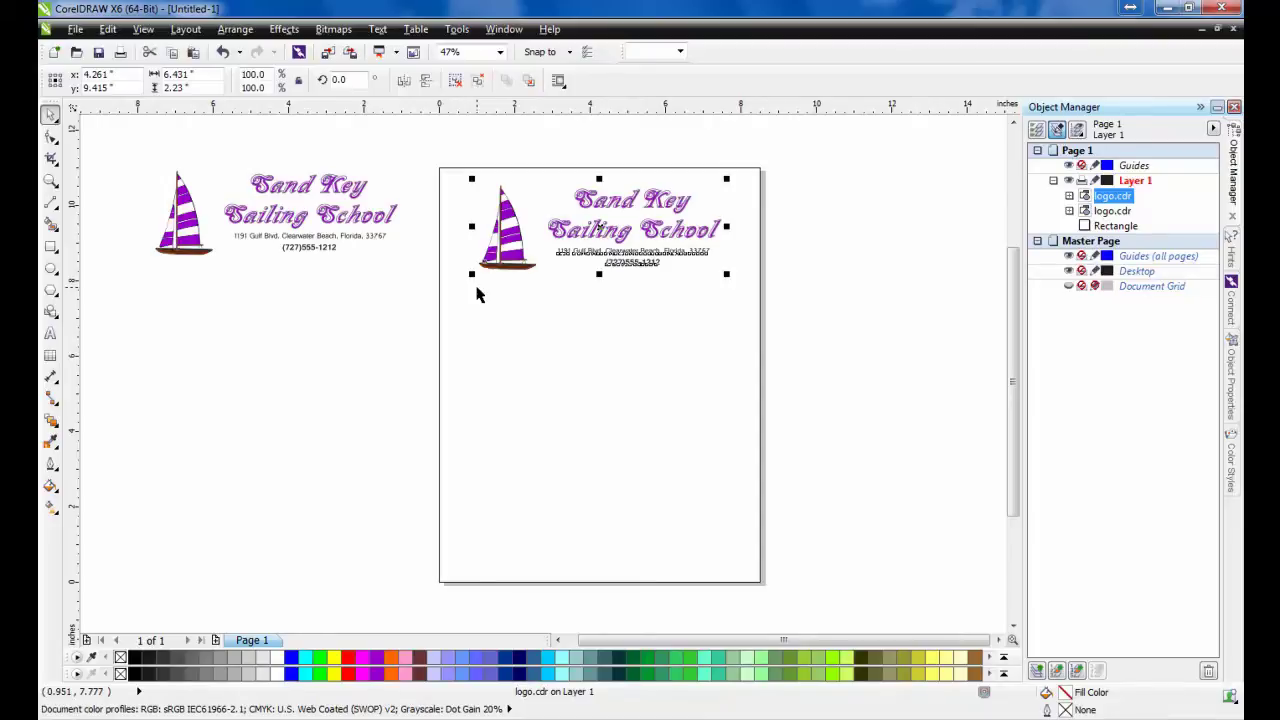
pyautogui.click(236, 30)
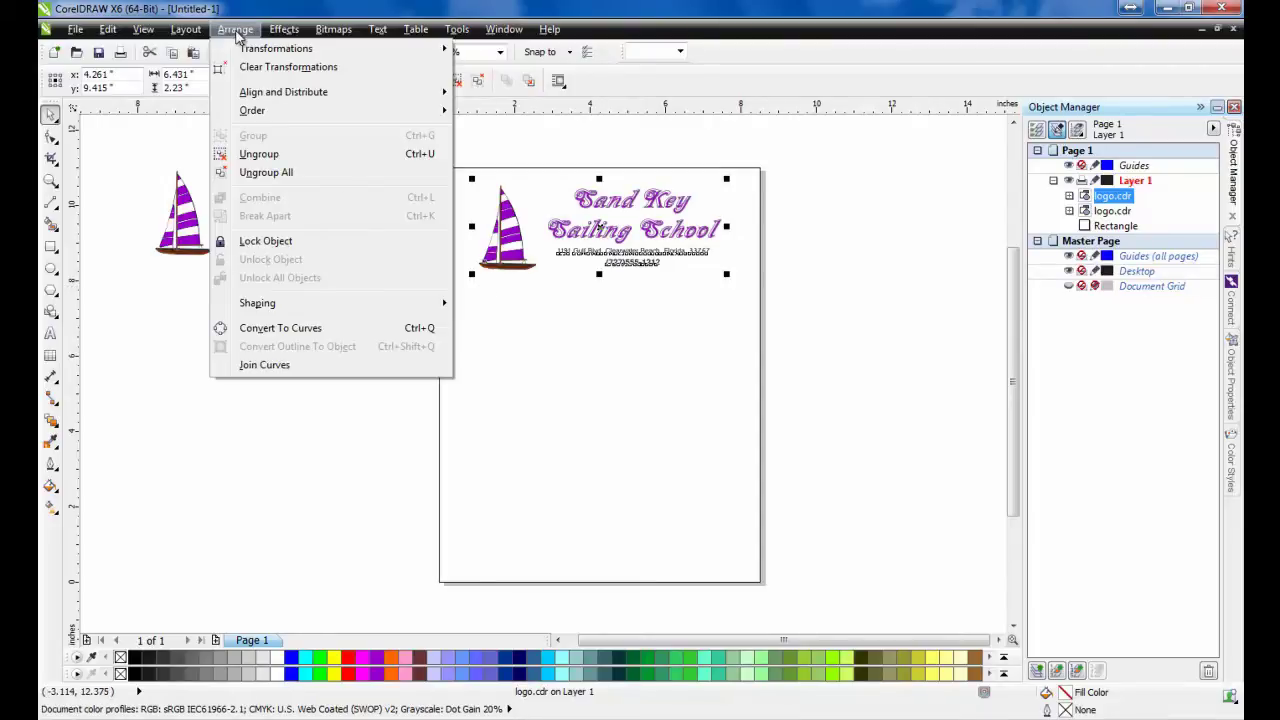
pyautogui.moveTo(262, 110)
# - Align the logo copy's centre with the page rectangle so it sits centred horizontally
pyautogui.click(121, 147)
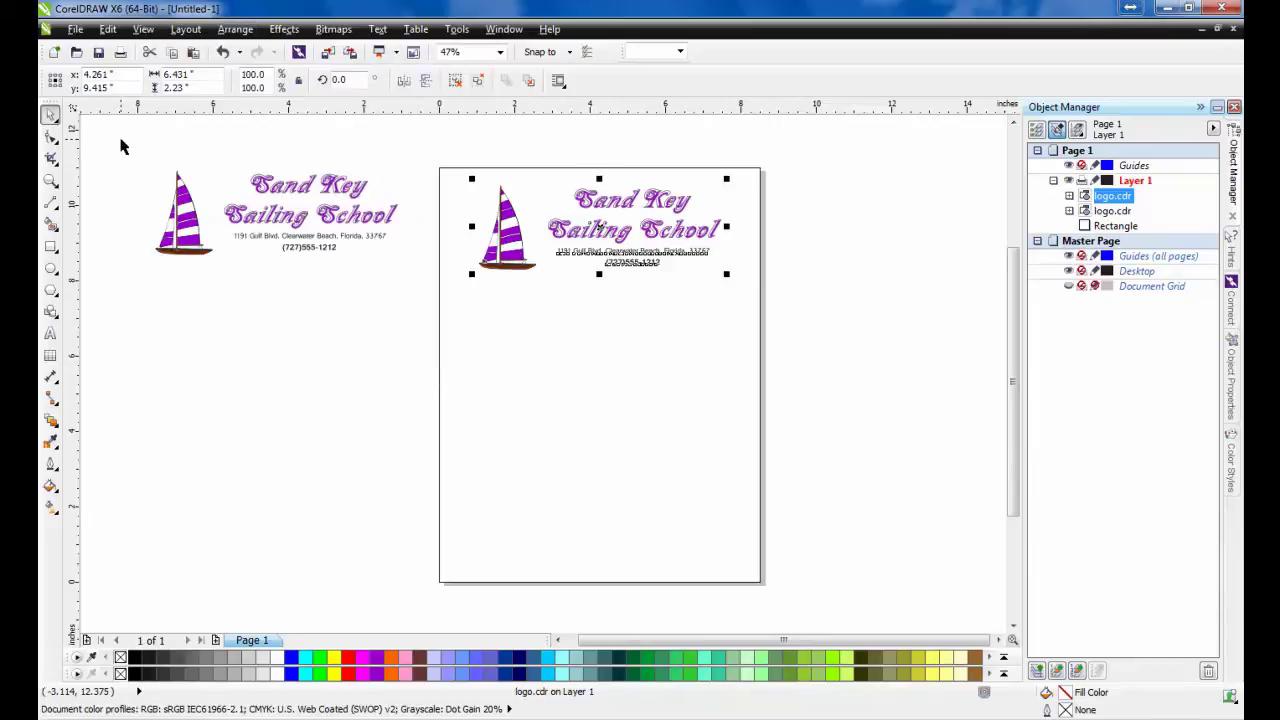
pyautogui.keyDown('shift'); pyautogui.click(490, 355); pyautogui.keyUp('shift')
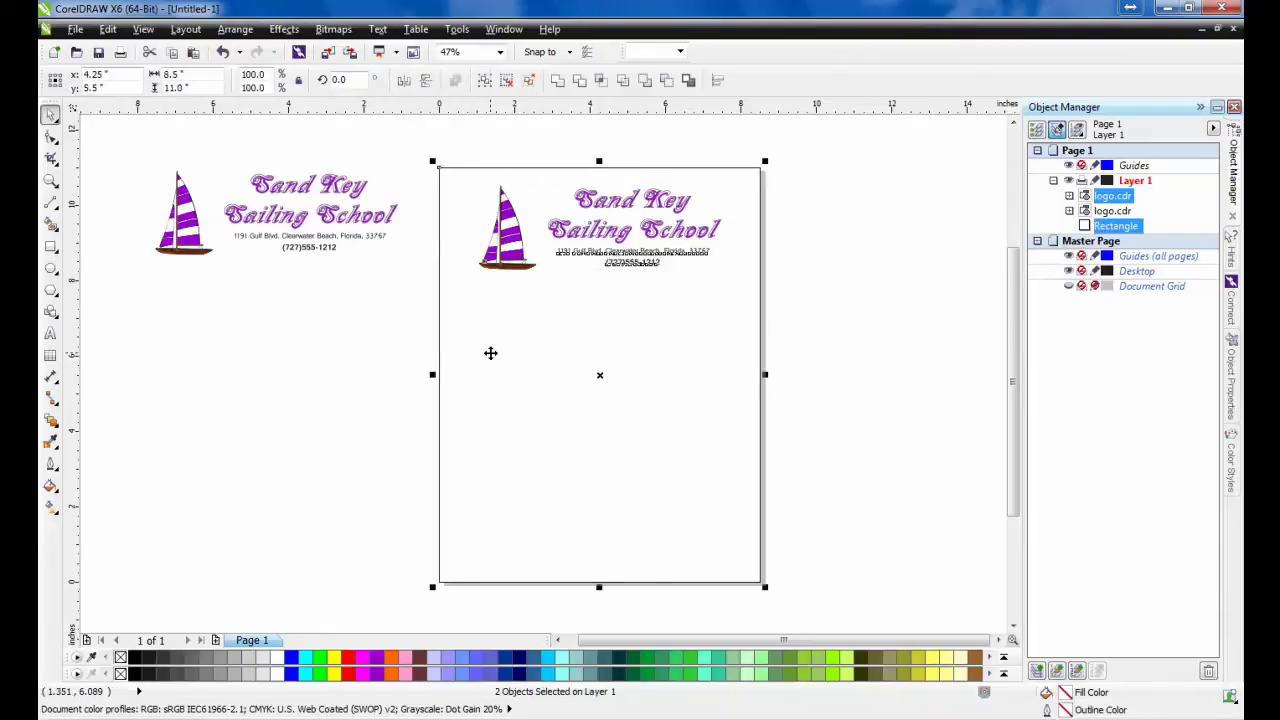
pyautogui.click(331, 380)
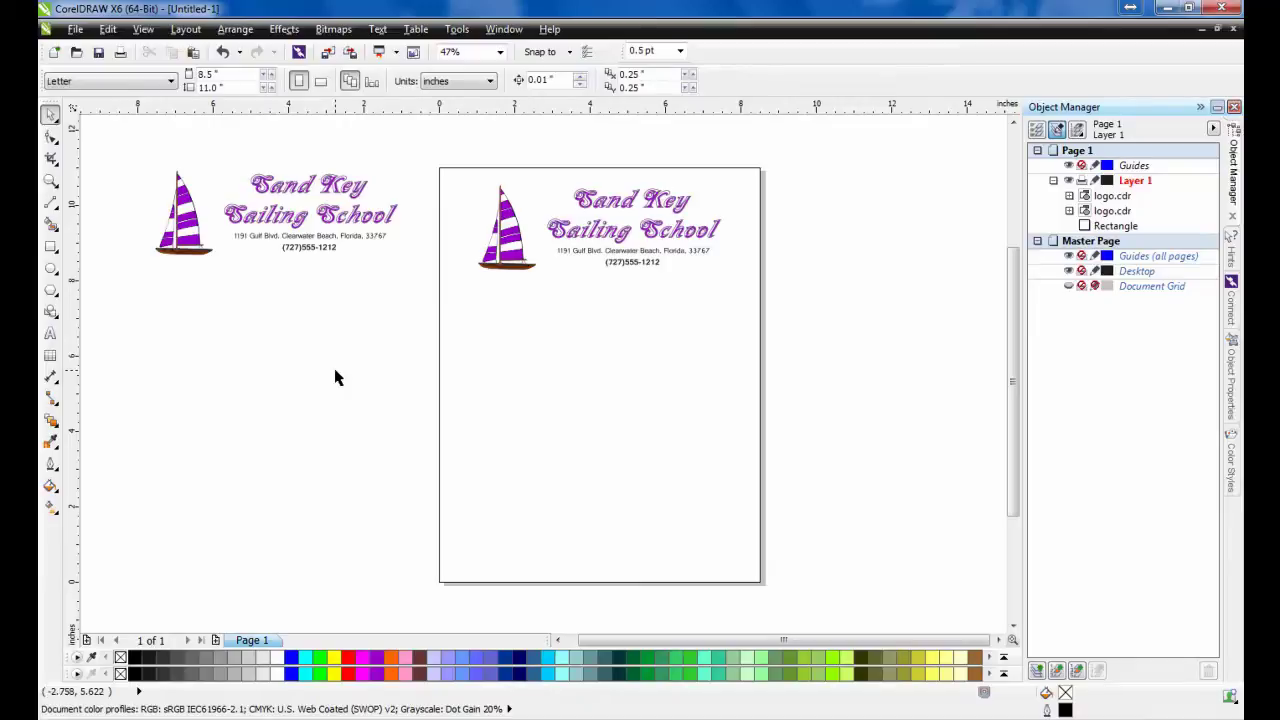
# - Draw a horizontal 2-point line below the logo with a 1.0 pt outline width
pyautogui.click(53, 203)
pyautogui.moveTo(451, 301); pyautogui.dragTo(671, 301)
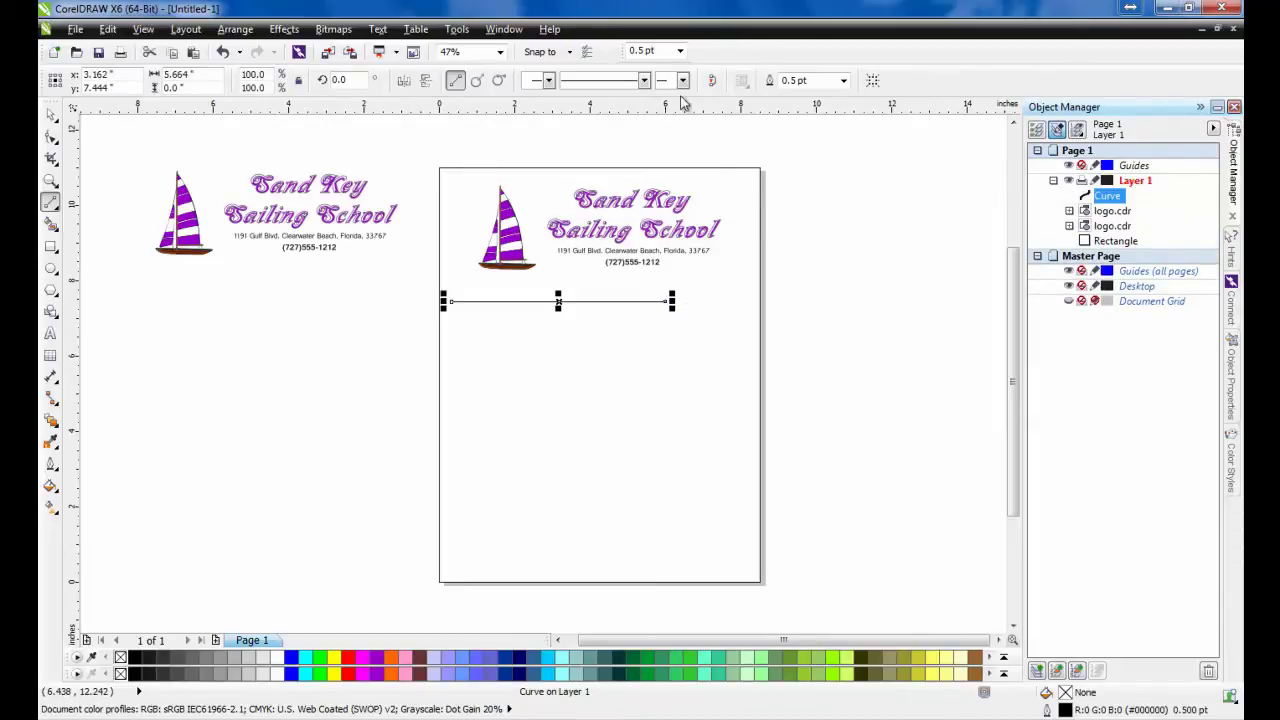
pyautogui.click(843, 80)
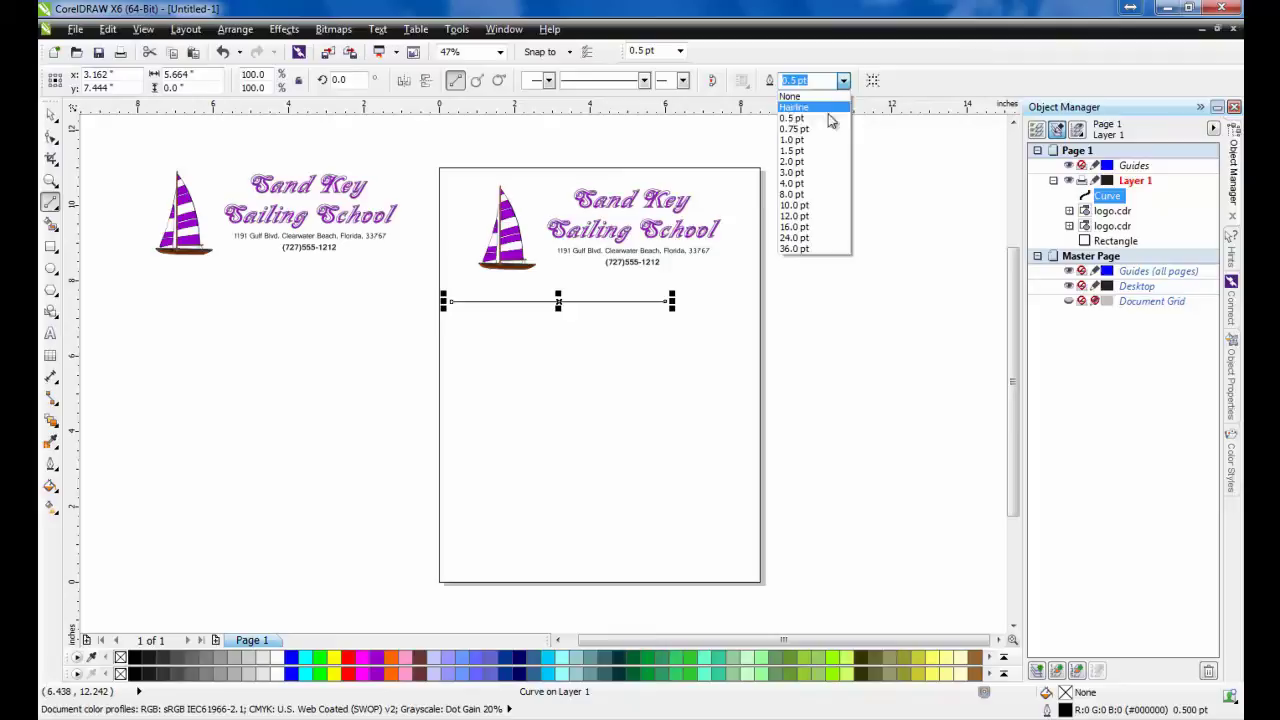
pyautogui.click(816, 140)
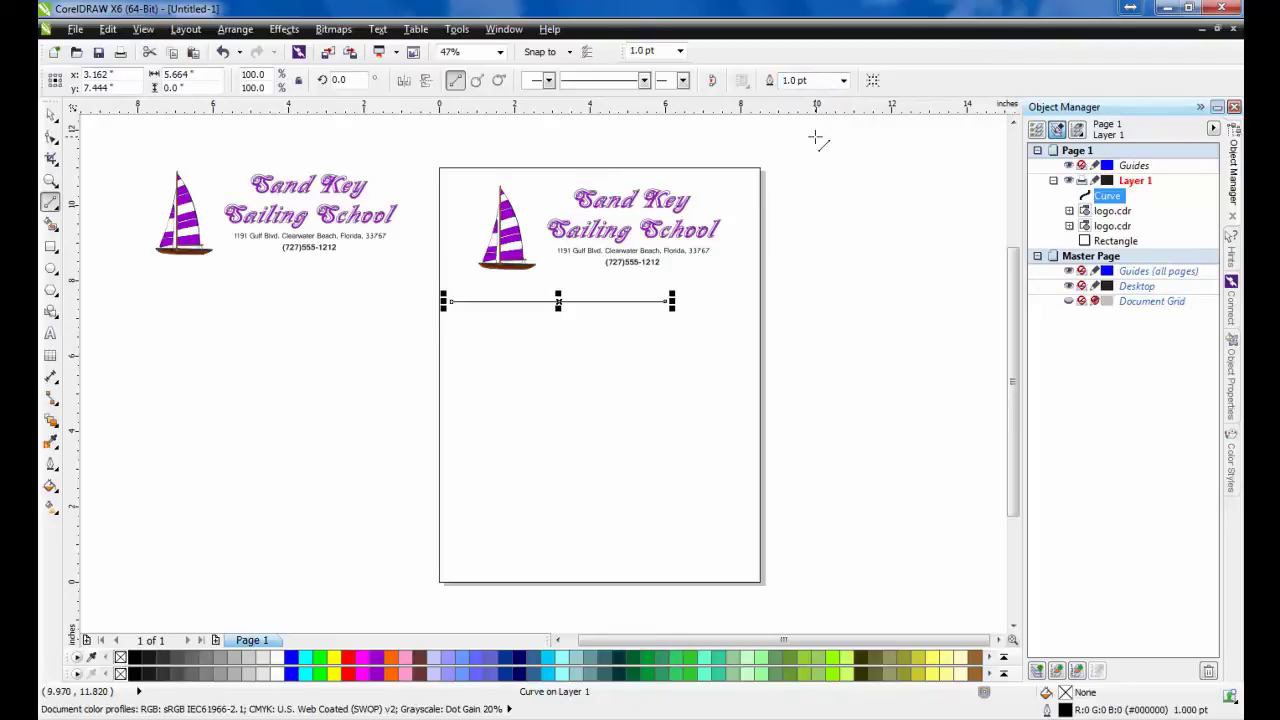
# - Add arrowheads to both the start and end of the line
pyautogui.click(548, 80)
pyautogui.moveTo(655, 103)
pyautogui.mouseDown()
pyautogui.moveTo(654, 189)
pyautogui.moveTo(655, 125)
pyautogui.mouseUp()
pyautogui.click(586, 110)
pyautogui.click(683, 80)
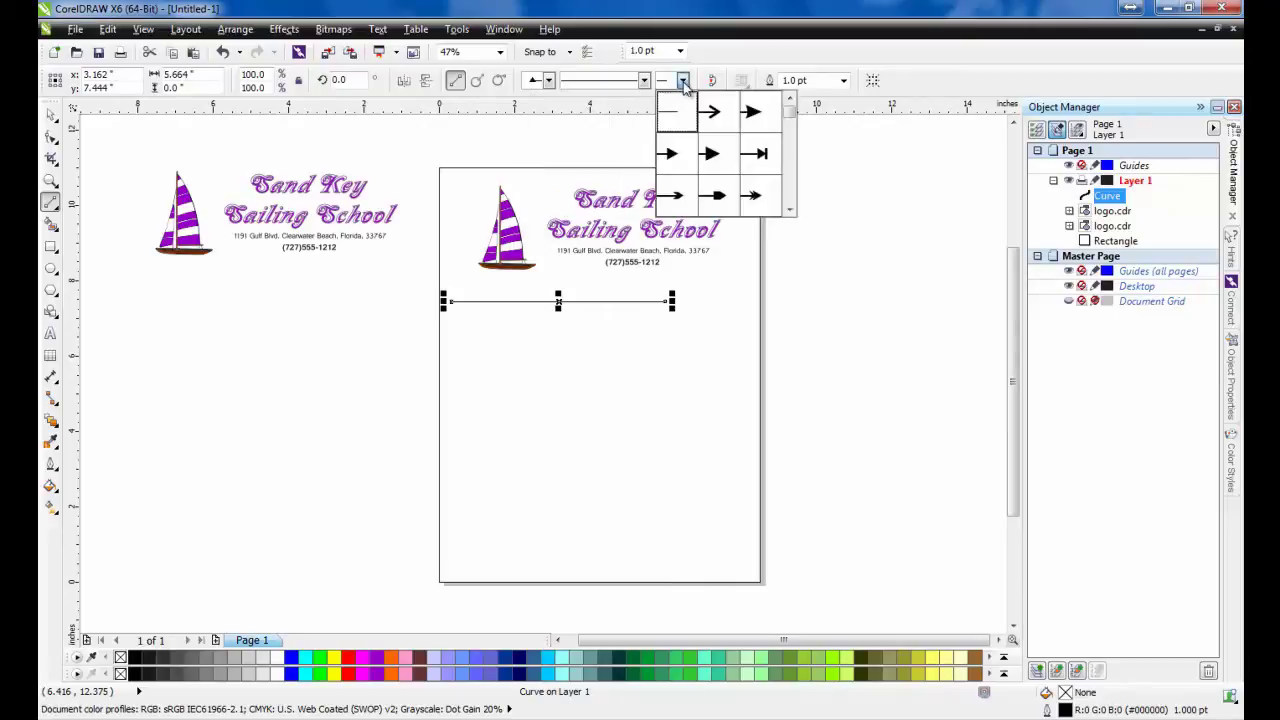
pyautogui.moveTo(790, 113); pyautogui.dragTo(791, 160)
pyautogui.click(718, 117)
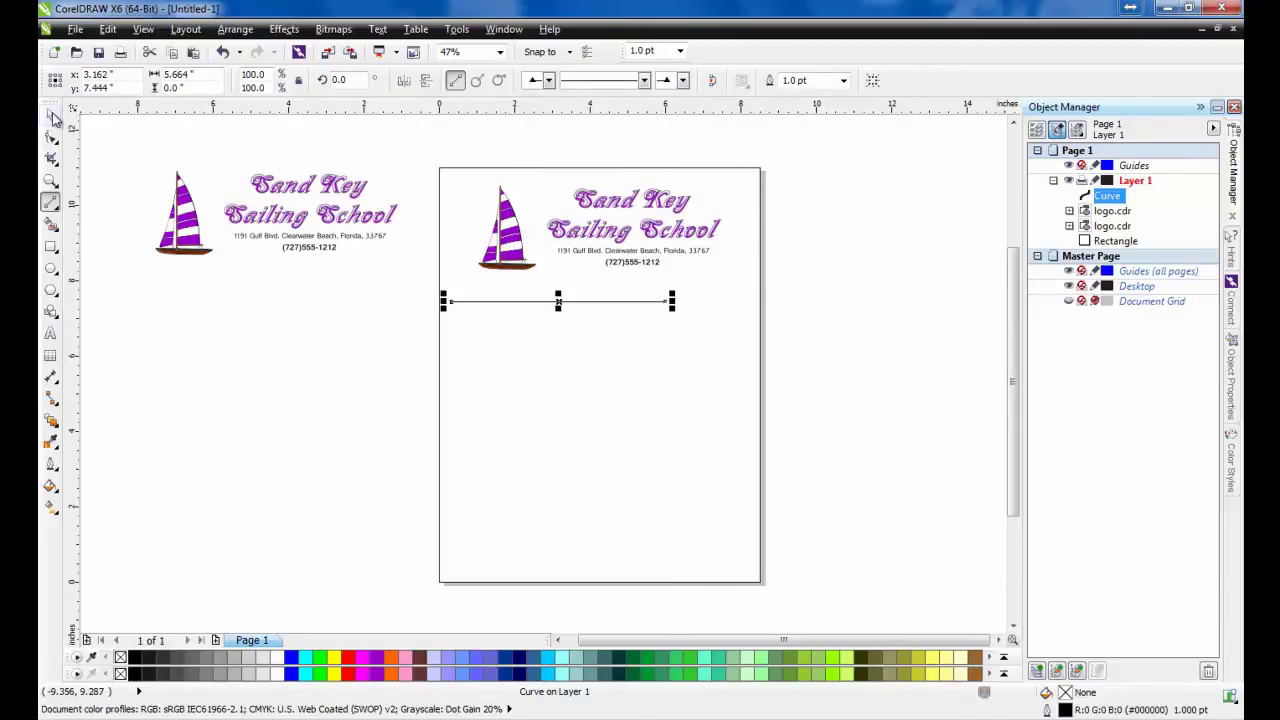
# - Move the line up just under the logo and centre it horizontally on the page
pyautogui.click(55, 118)
pyautogui.scroll(2, 637, 325)
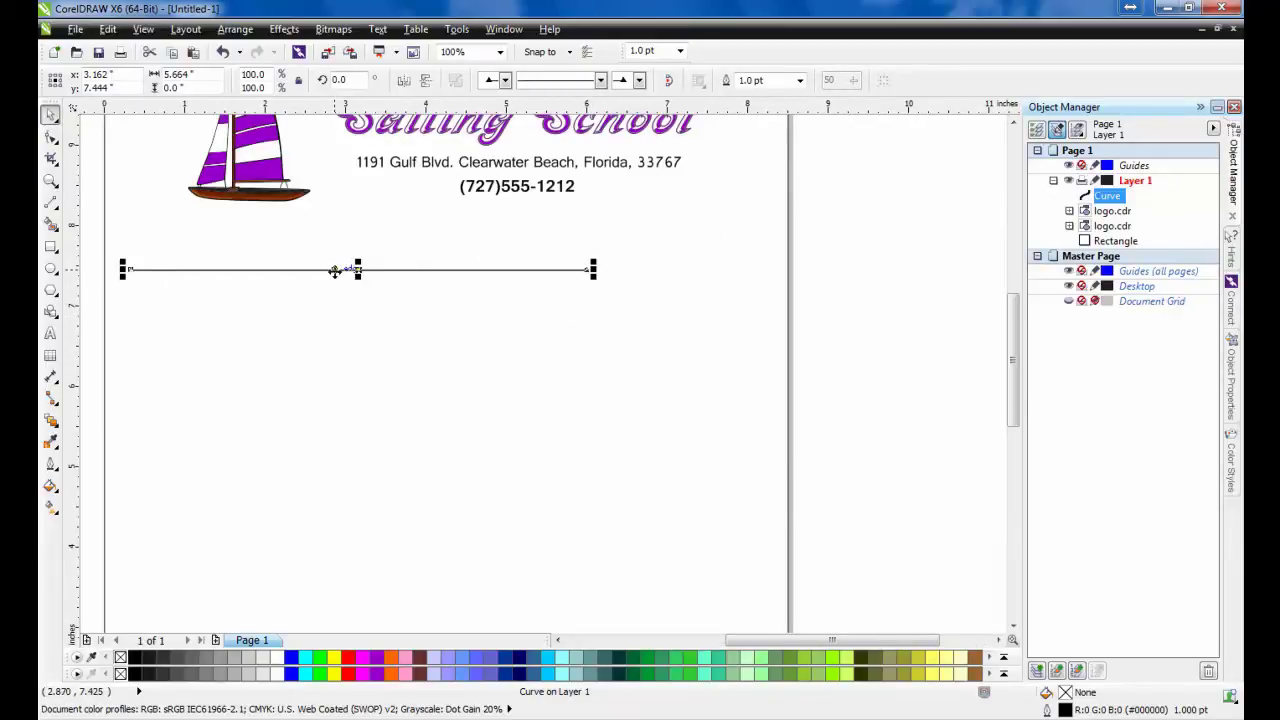
pyautogui.moveTo(335, 271); pyautogui.dragTo(330, 221)
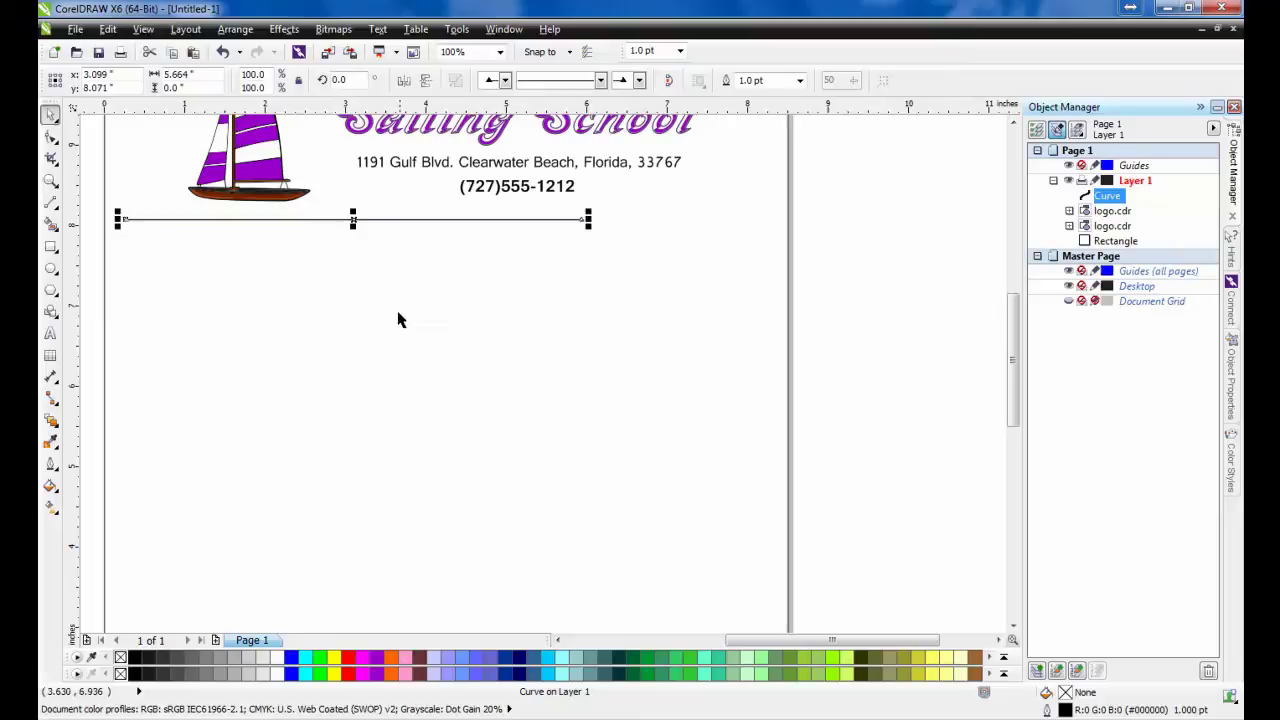
pyautogui.keyDown('shift'); pyautogui.click(473, 344); pyautogui.keyUp('shift')
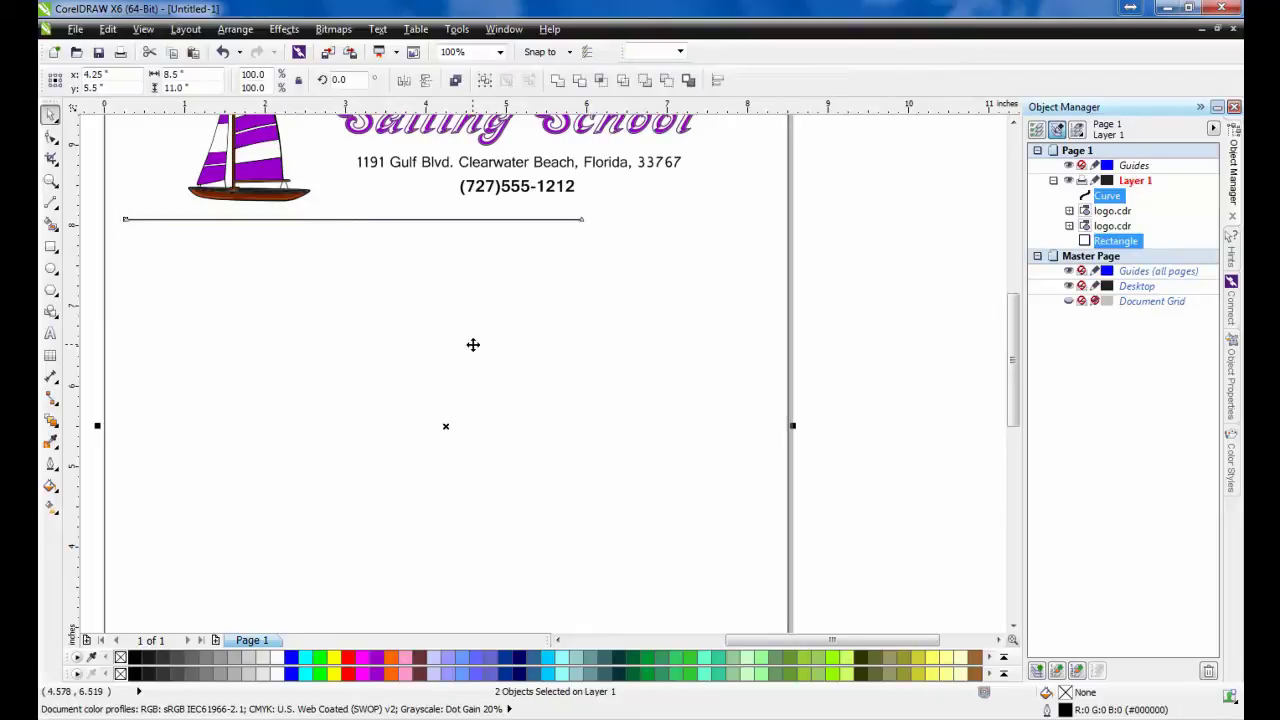
pyautogui.press('c')
pyautogui.click(883, 391)
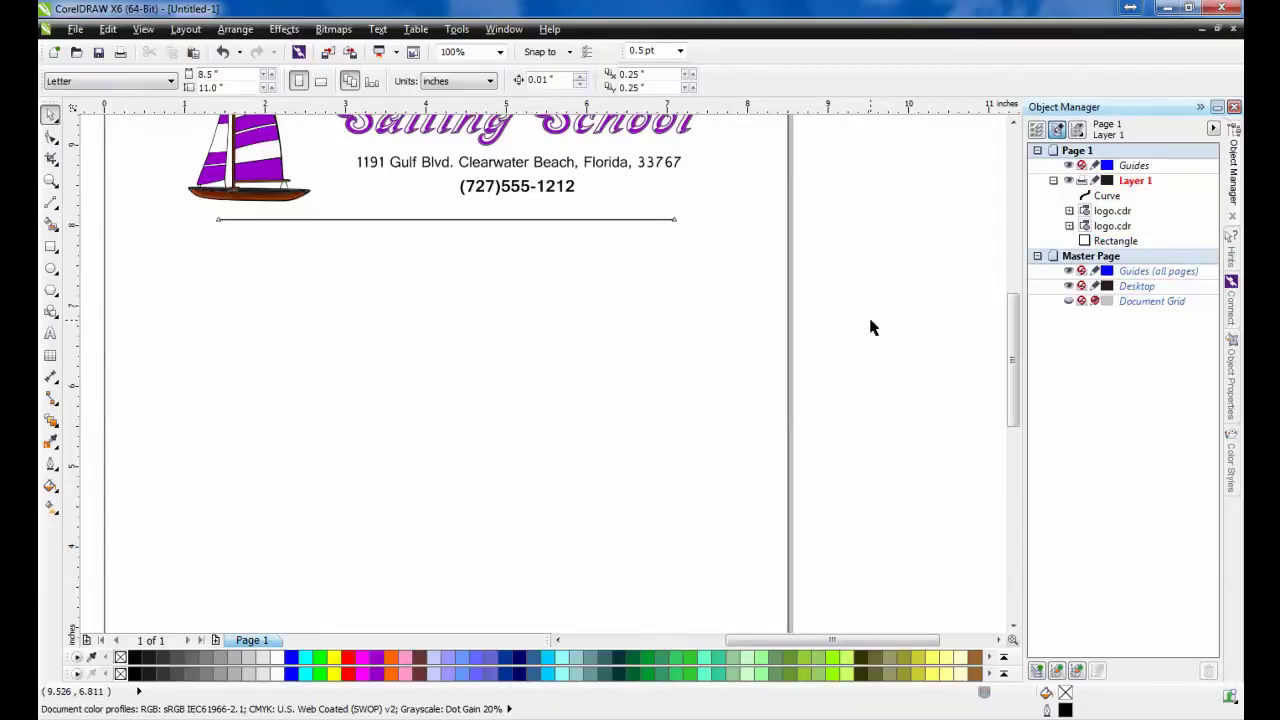
# - Delete the page-sized rectangle
pyautogui.scroll(-1, 870, 328)
pyautogui.click(741, 378)
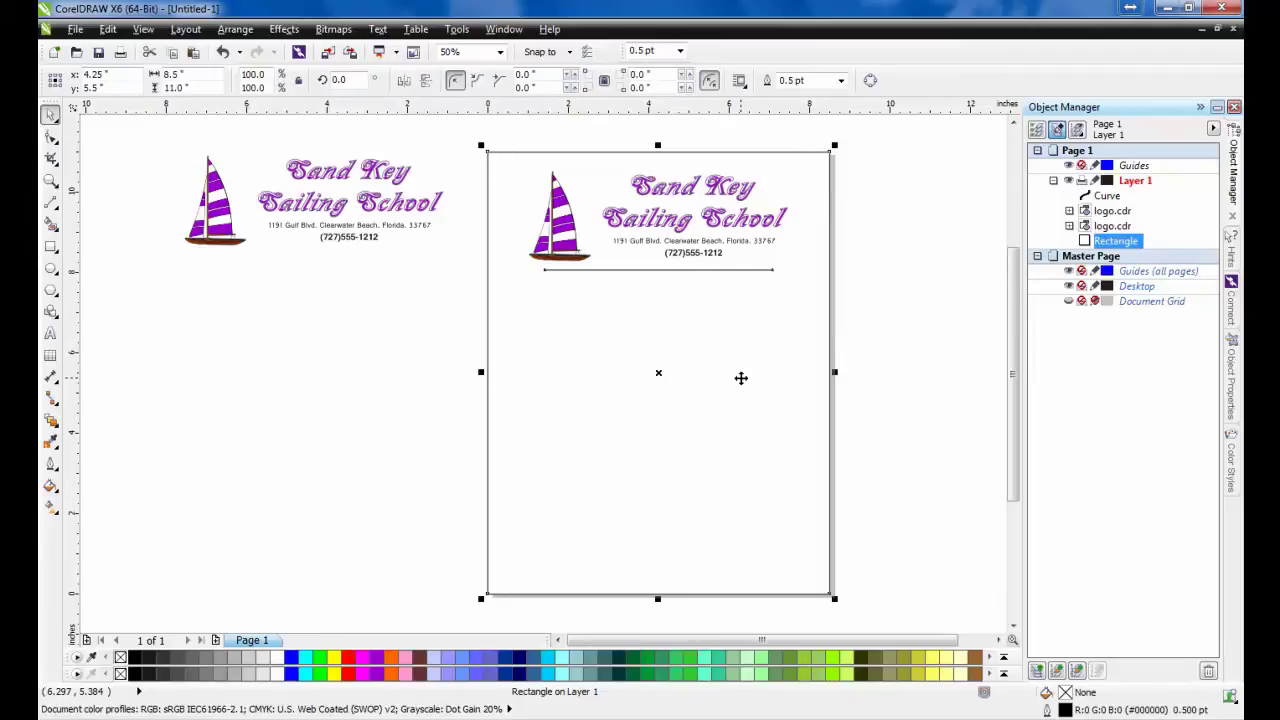
pyautogui.press('Delete')
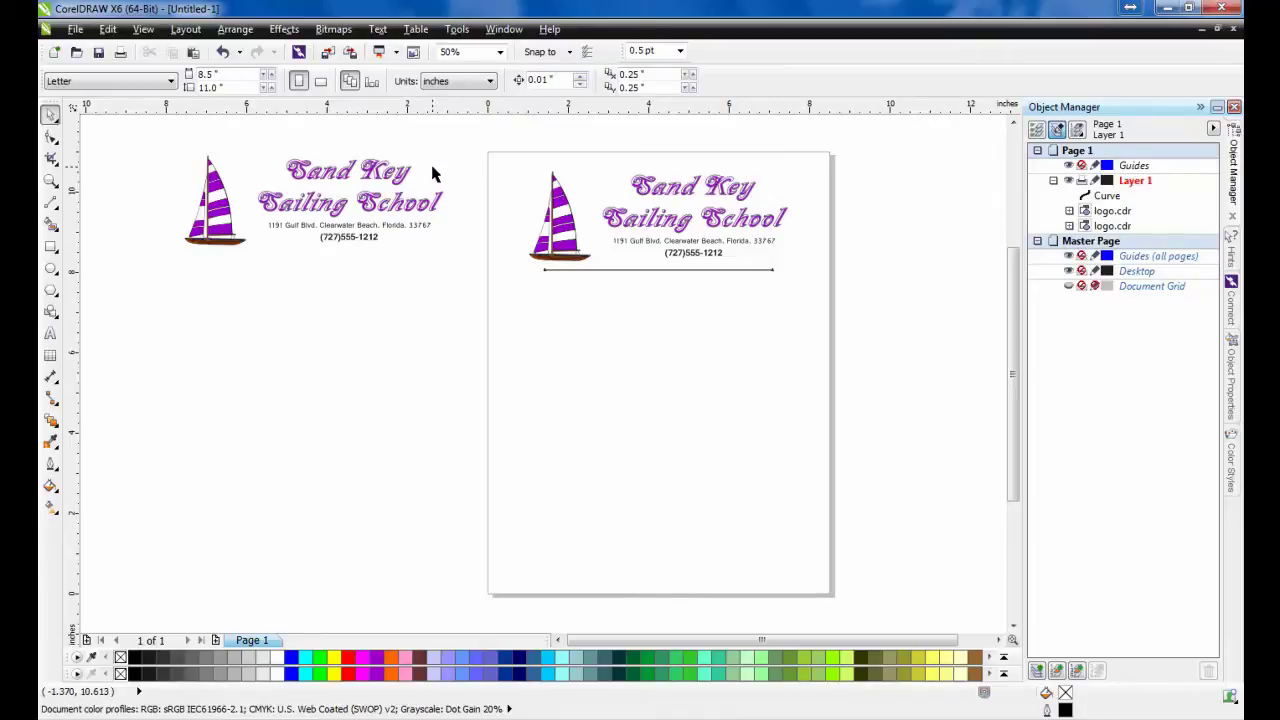
# - Make page size changes apply to the current page only
pyautogui.click(373, 83)
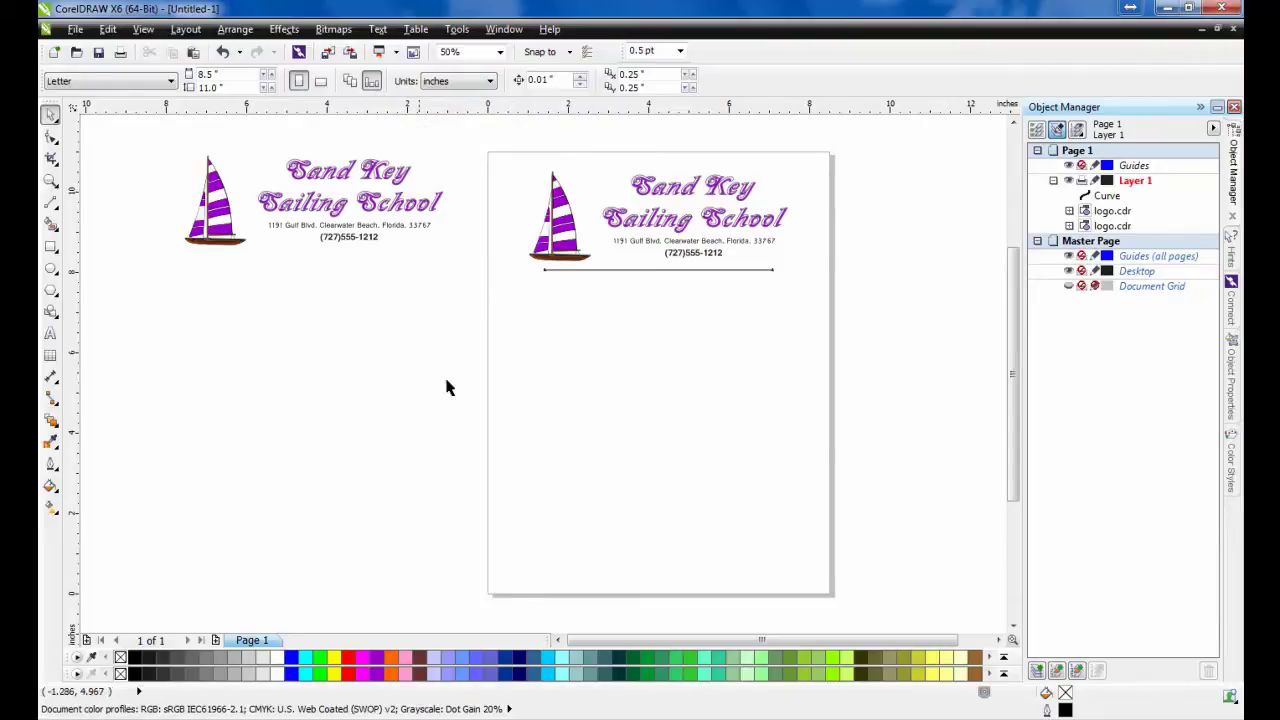
# - Add Page 2 and set it to Business Card size, 3.5 x 2.0 inches
pyautogui.click(216, 641)
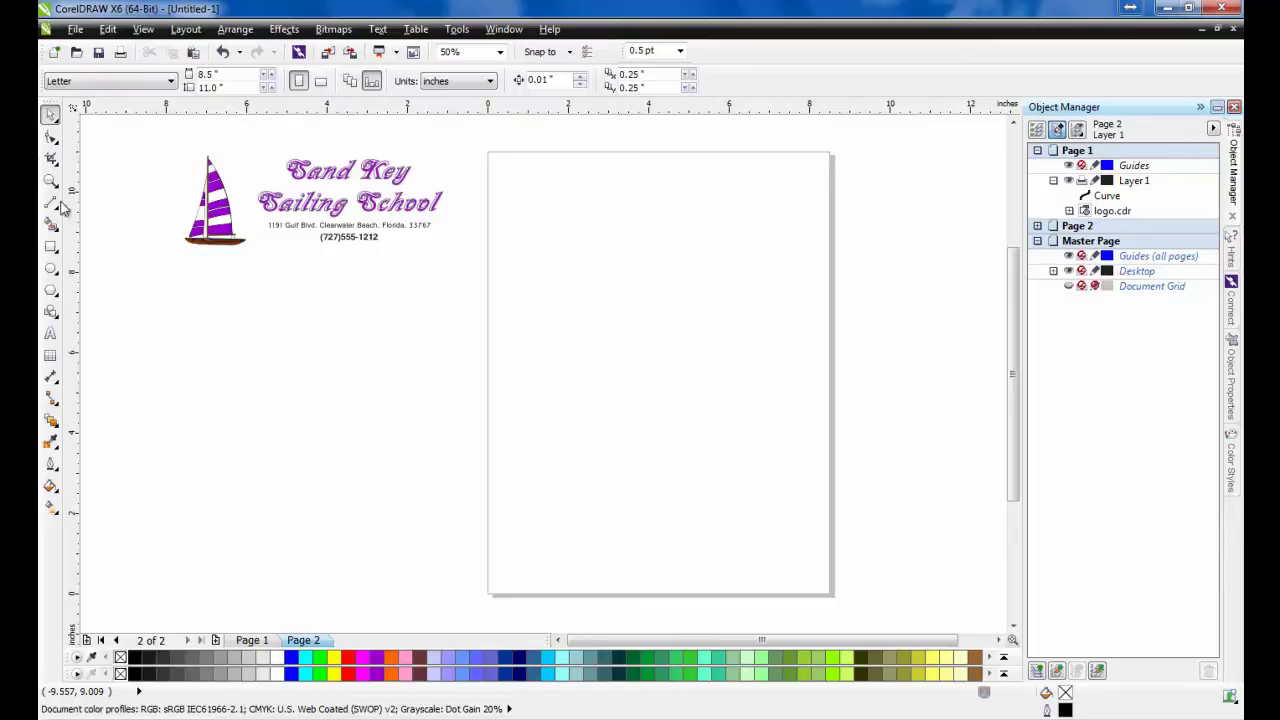
pyautogui.click(172, 81)
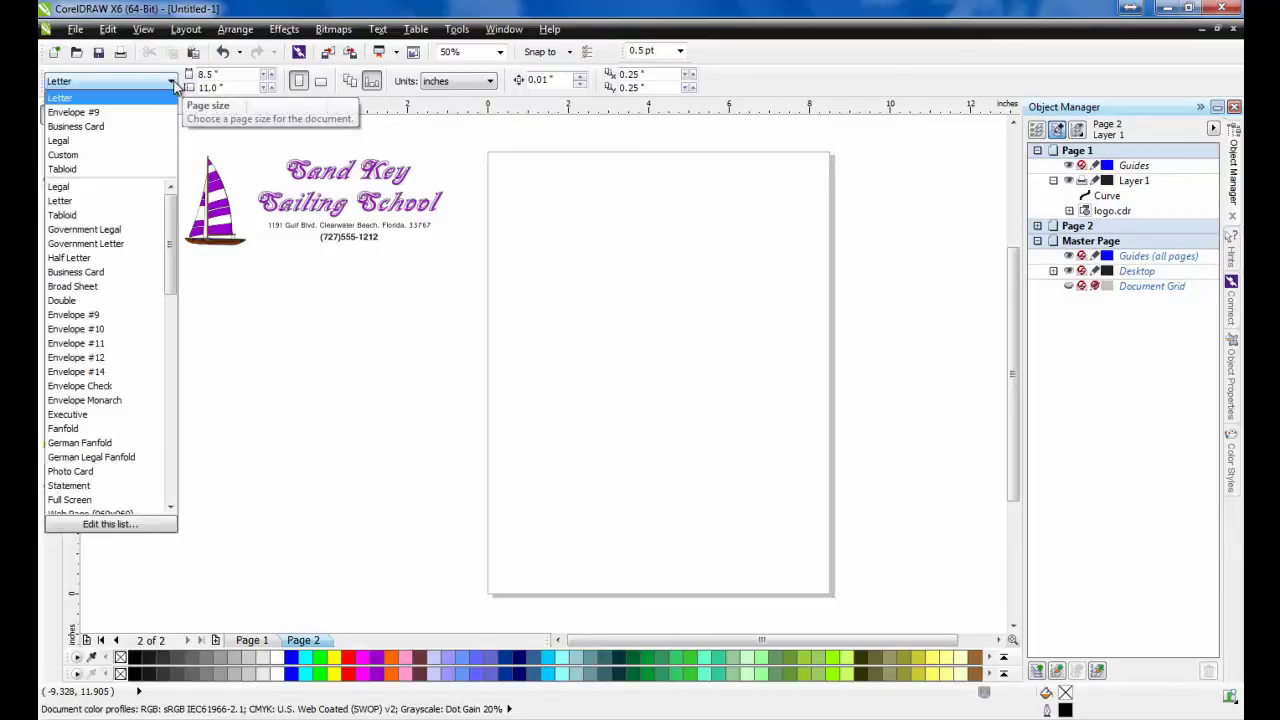
pyautogui.click(118, 131)
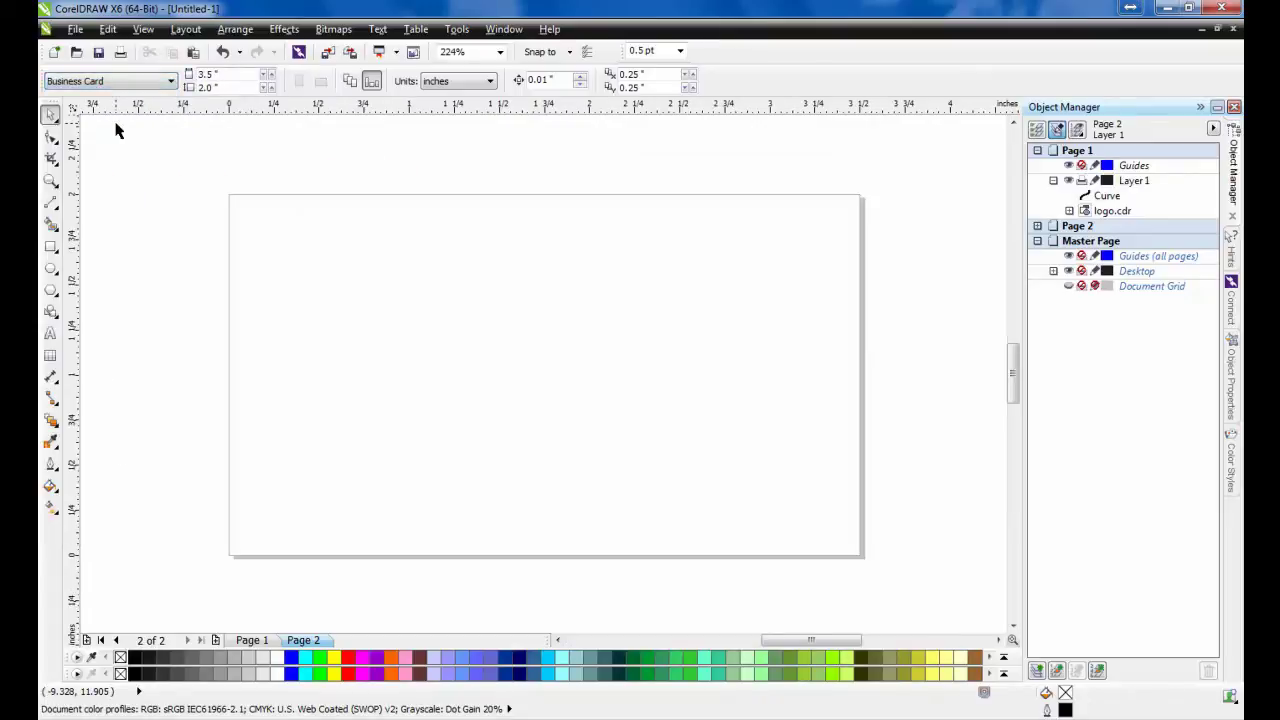
# - Bring the logo onto the business card, scale it to fit, and ungroup it into curves
pyautogui.scroll(-3, 205, 200)
pyautogui.click(96, 160)
pyautogui.scroll(4, 150, 200)
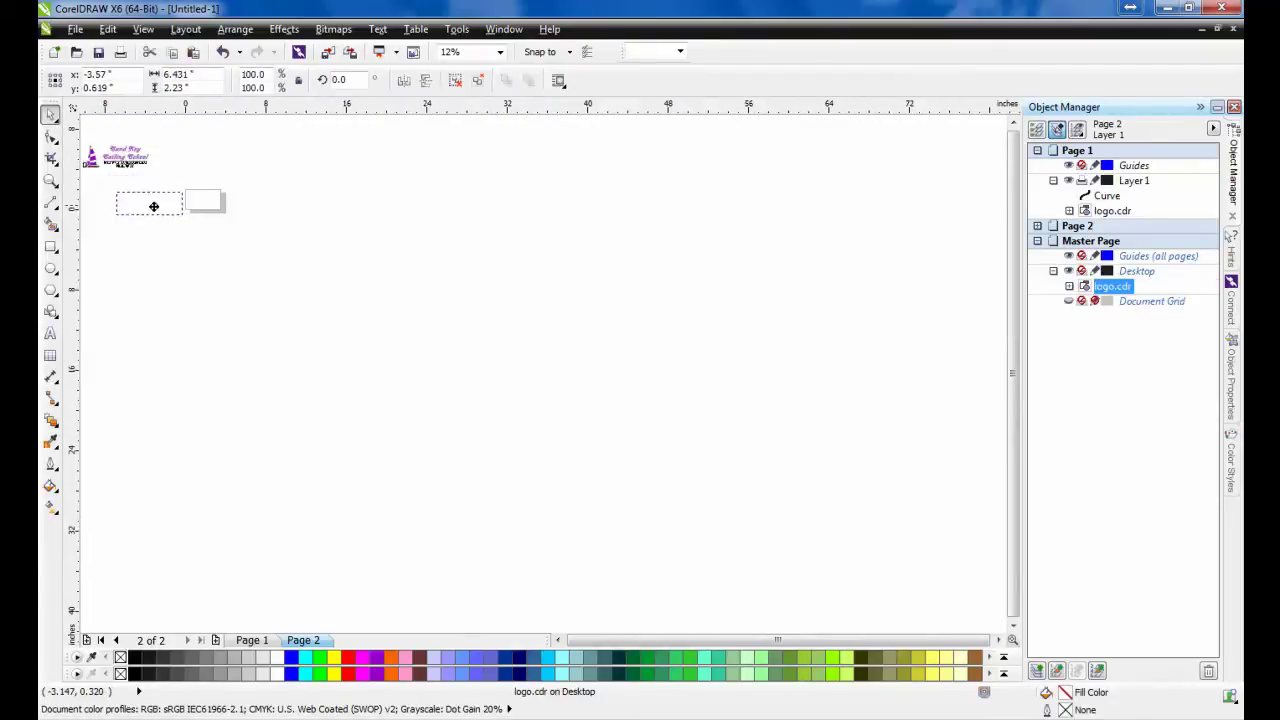
pyautogui.moveTo(228, 197); pyautogui.dragTo(518, 200)
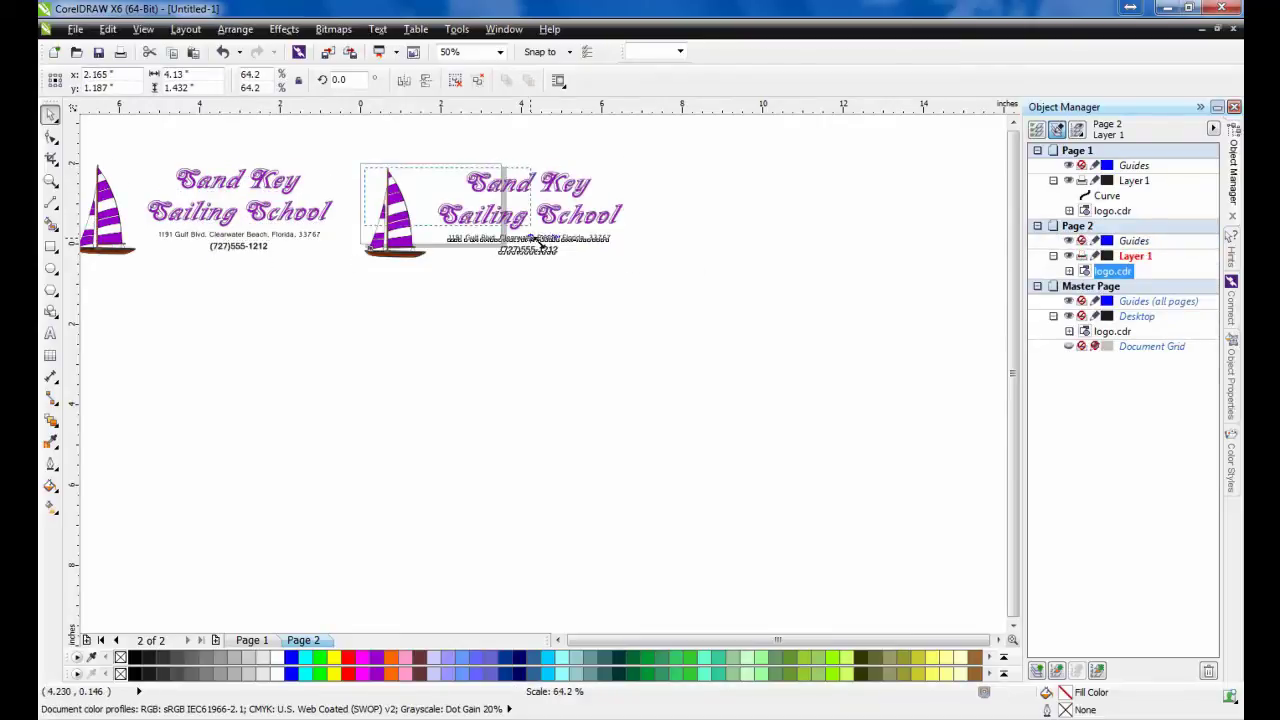
pyautogui.scroll(2, 530, 240)
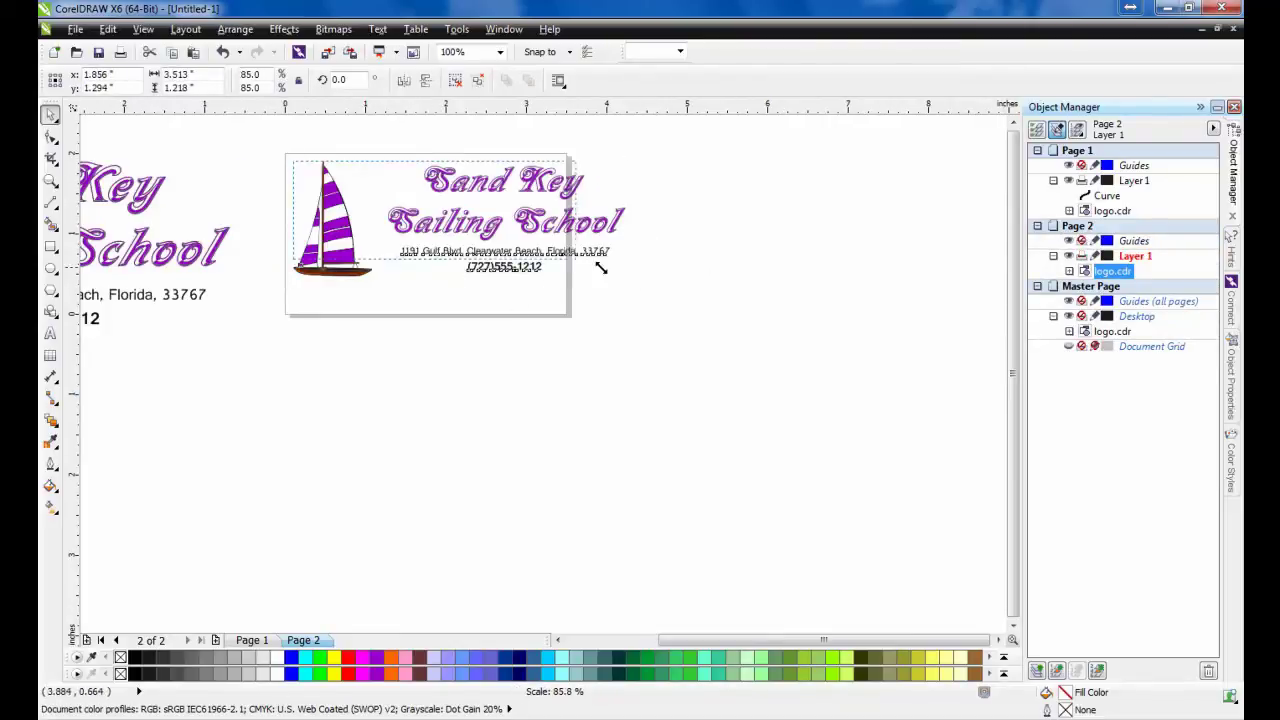
pyautogui.moveTo(630, 281); pyautogui.dragTo(566, 257)
pyautogui.moveTo(454, 213); pyautogui.dragTo(454, 243)
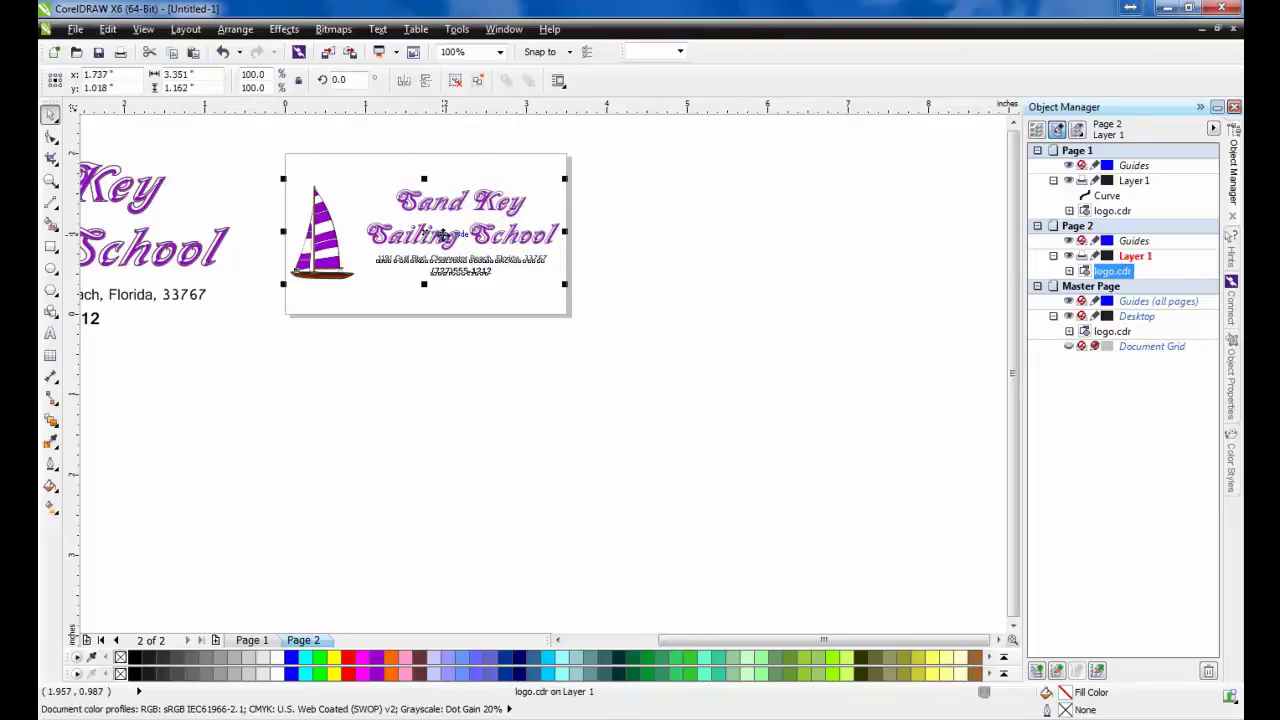
pyautogui.click(240, 30)
pyautogui.click(290, 157)
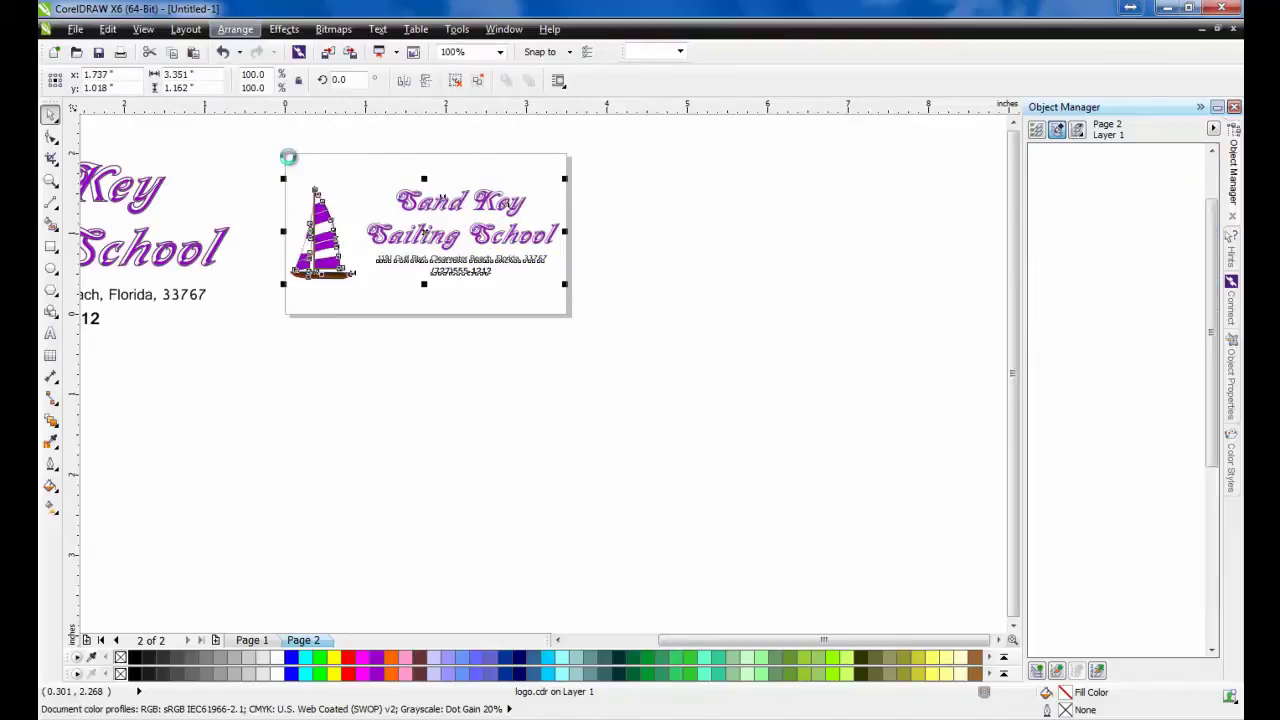
pyautogui.click(486, 363)
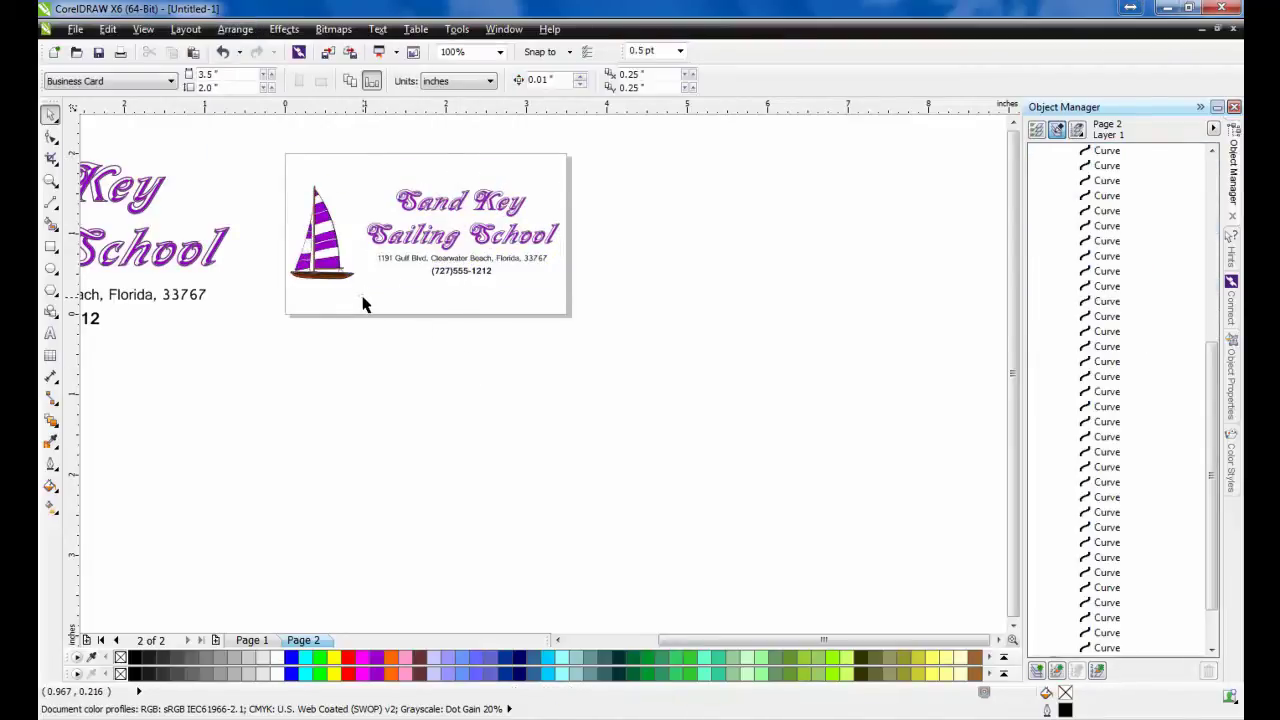
# - Enlarge the sailboat and position it along the card's left edge
pyautogui.moveTo(363, 304); pyautogui.dragTo(277, 177)
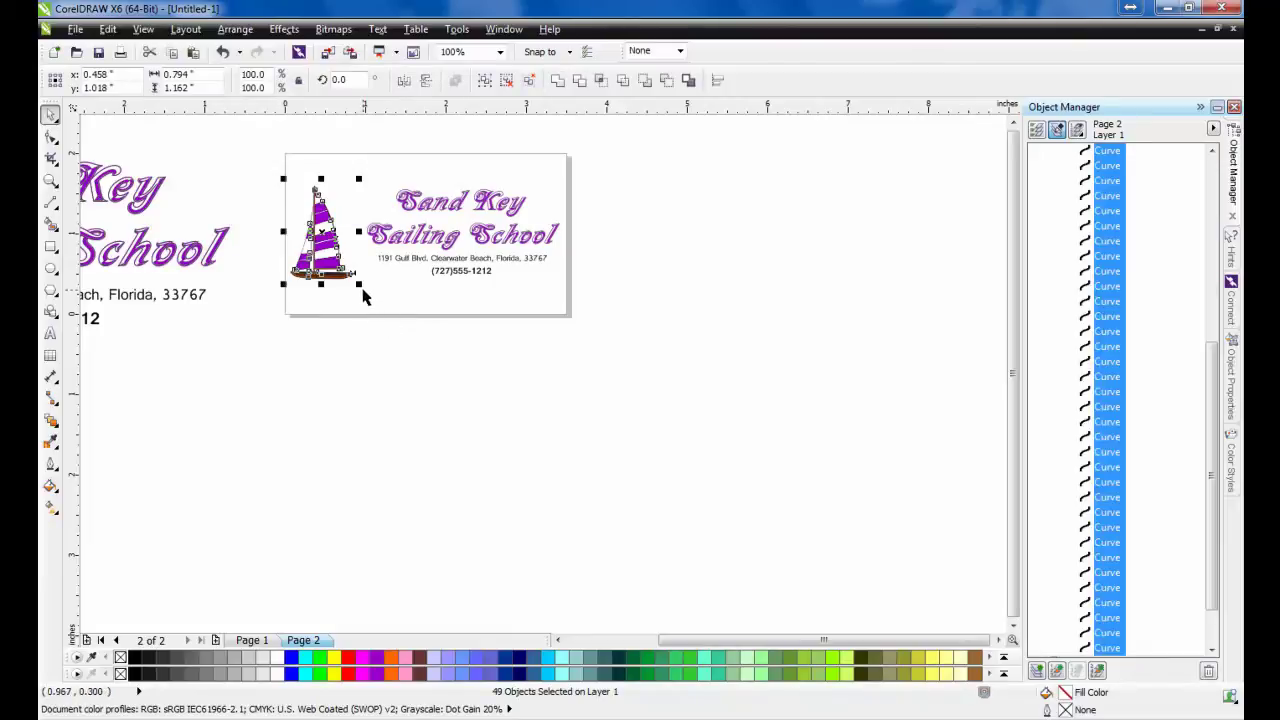
pyautogui.moveTo(360, 287); pyautogui.dragTo(380, 315)
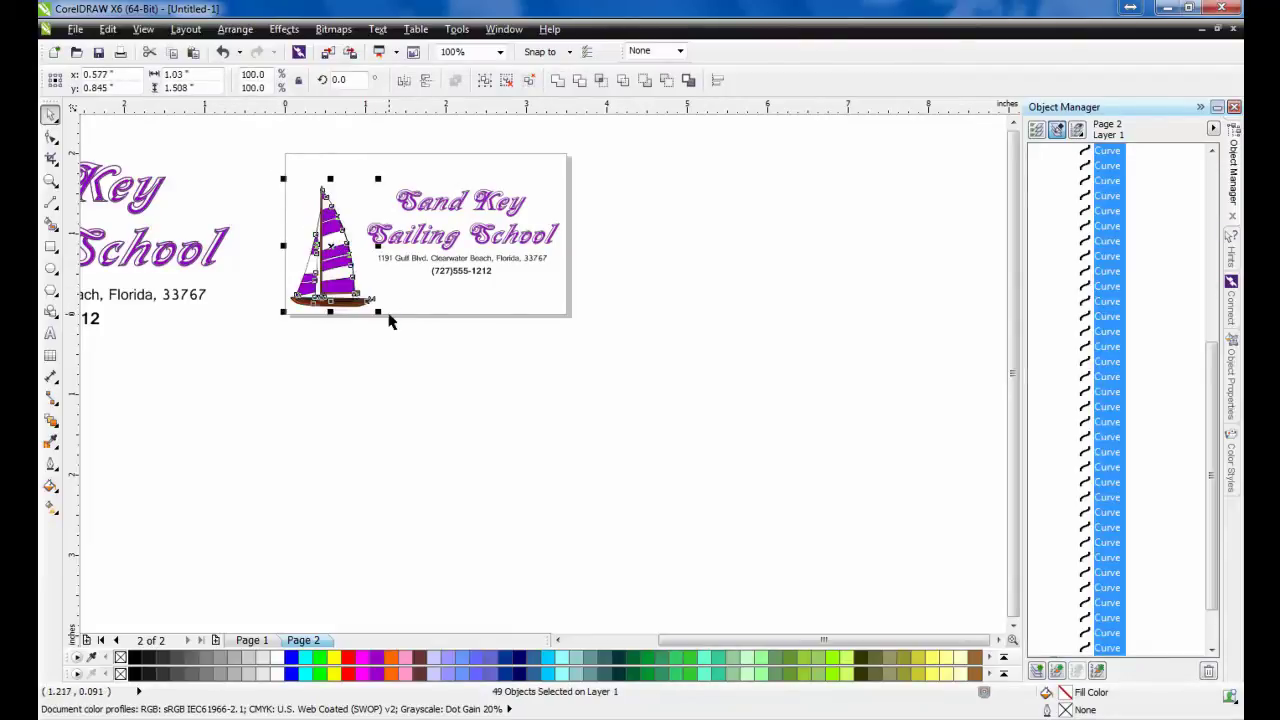
pyautogui.moveTo(285, 178); pyautogui.dragTo(279, 164)
pyautogui.moveTo(330, 240); pyautogui.dragTo(341, 265)
pyautogui.click(470, 386)
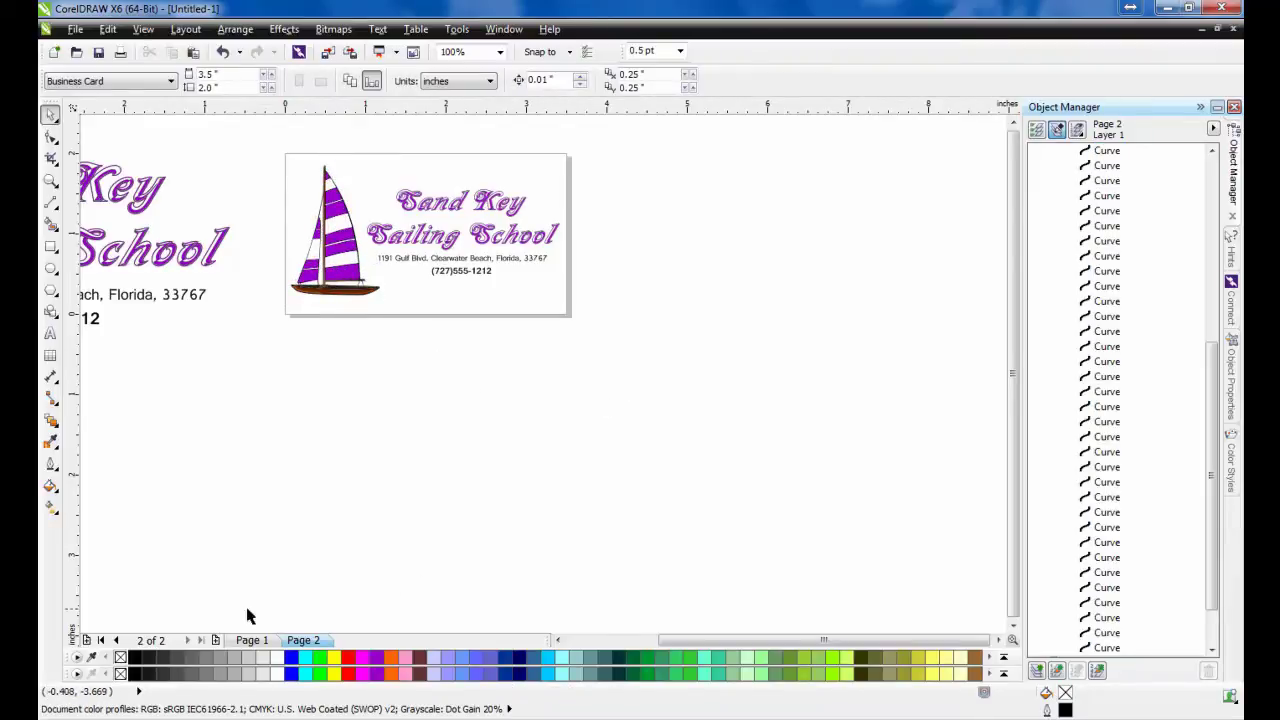
pyautogui.click(251, 640)
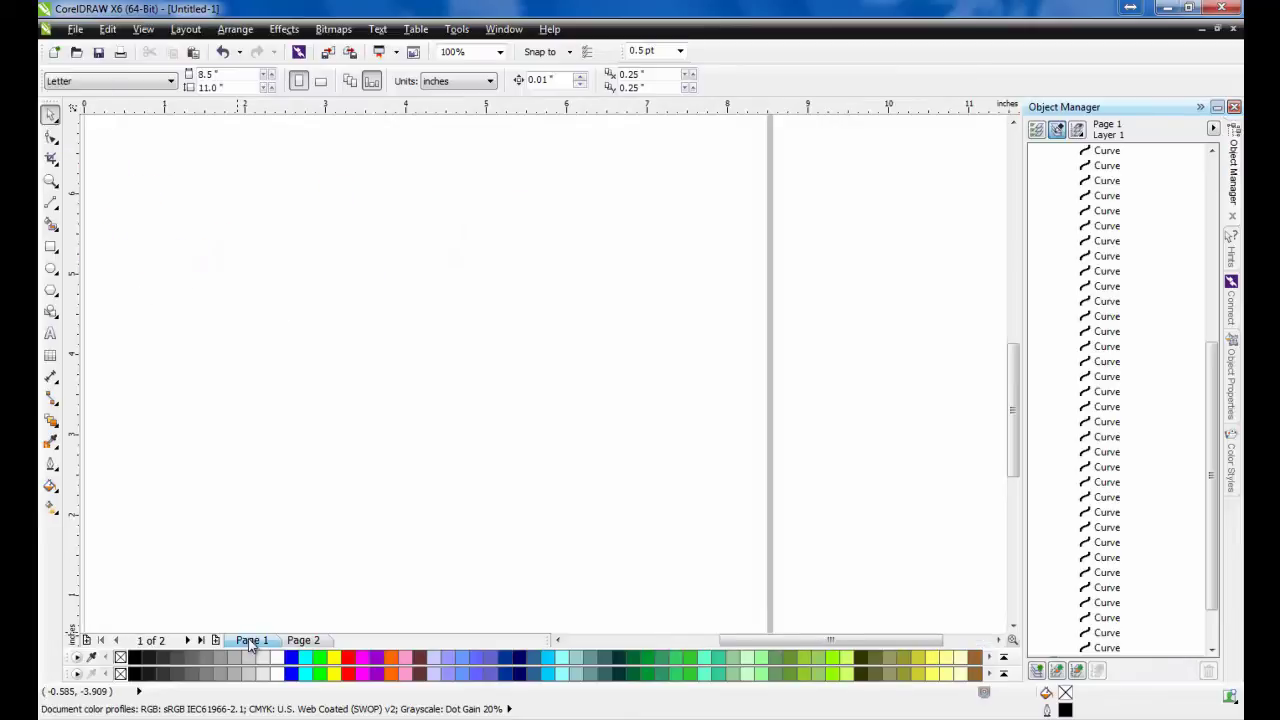
pyautogui.scroll(-4, 243, 429)
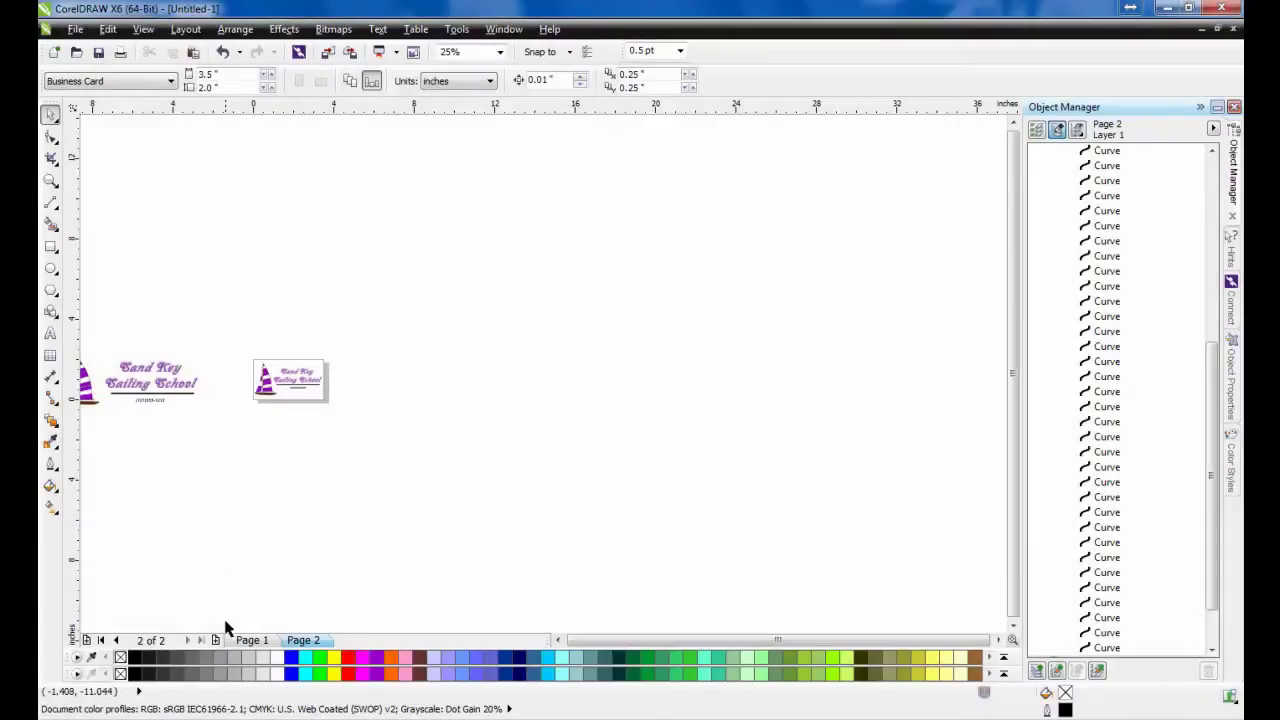
# - Add Page 3 and size it Envelope #9, 8.88 x 3.88 inches
pyautogui.click(216, 640)
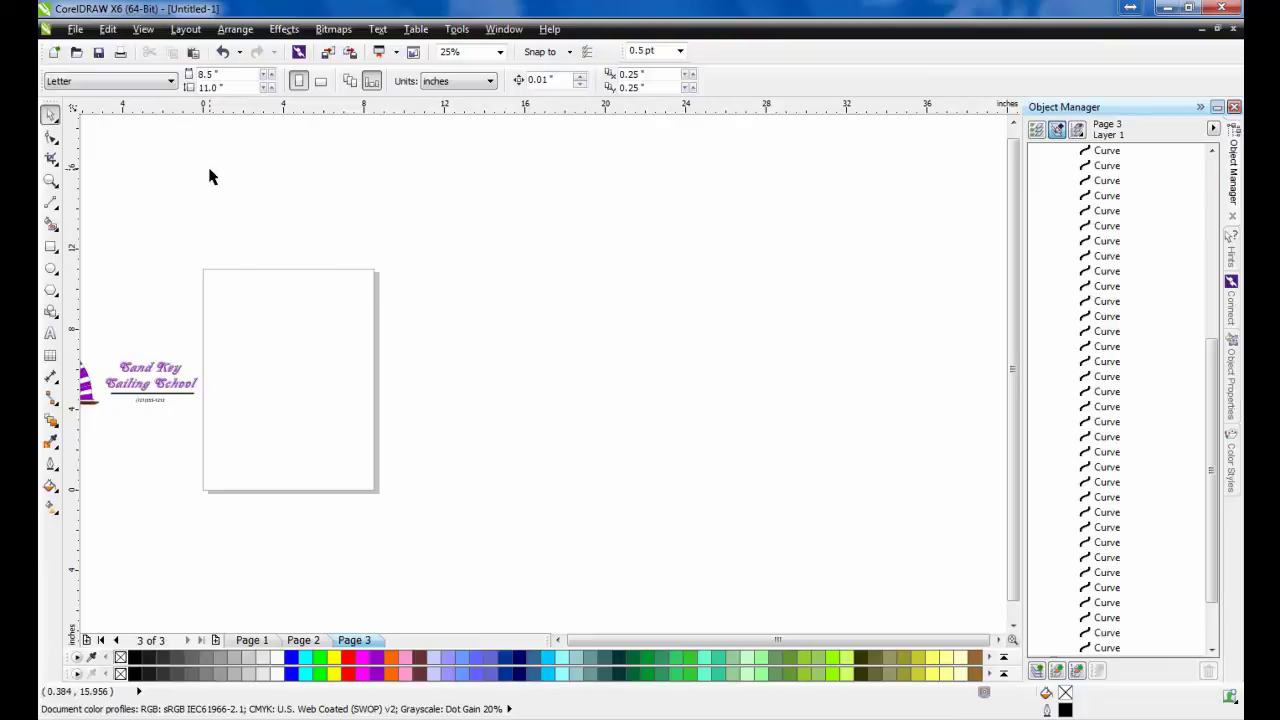
pyautogui.click(154, 81)
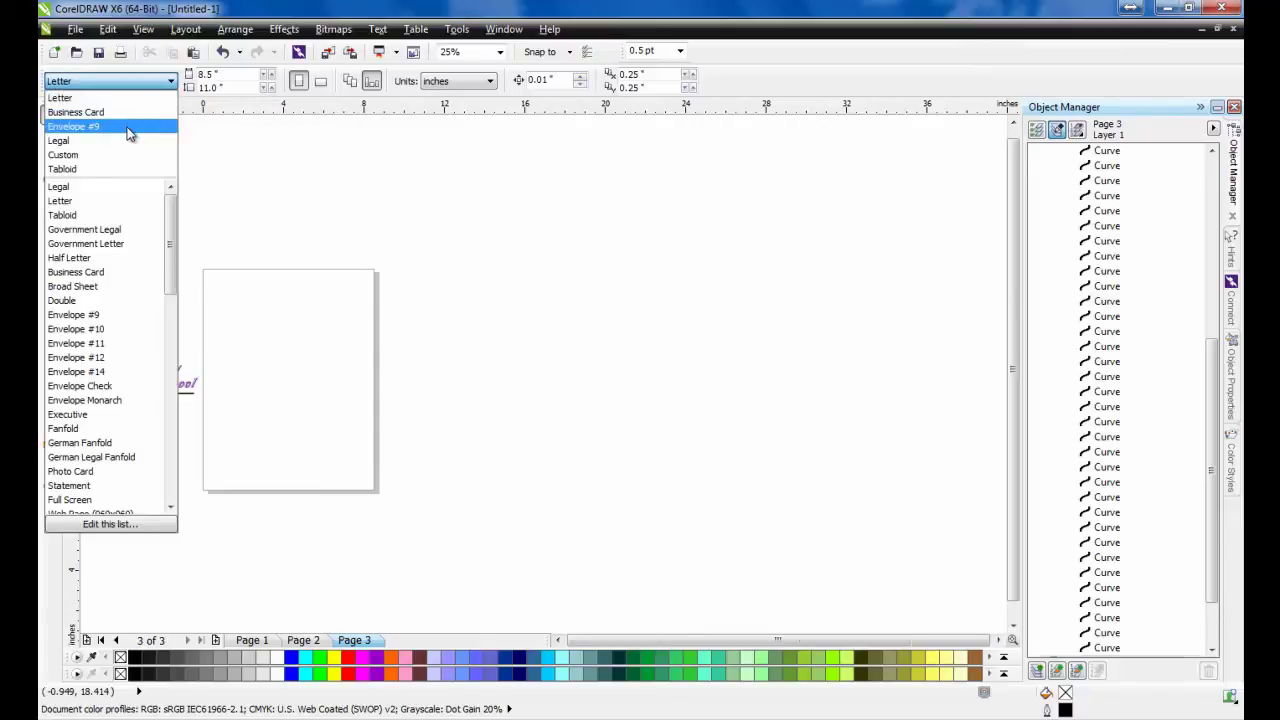
pyautogui.click(130, 127)
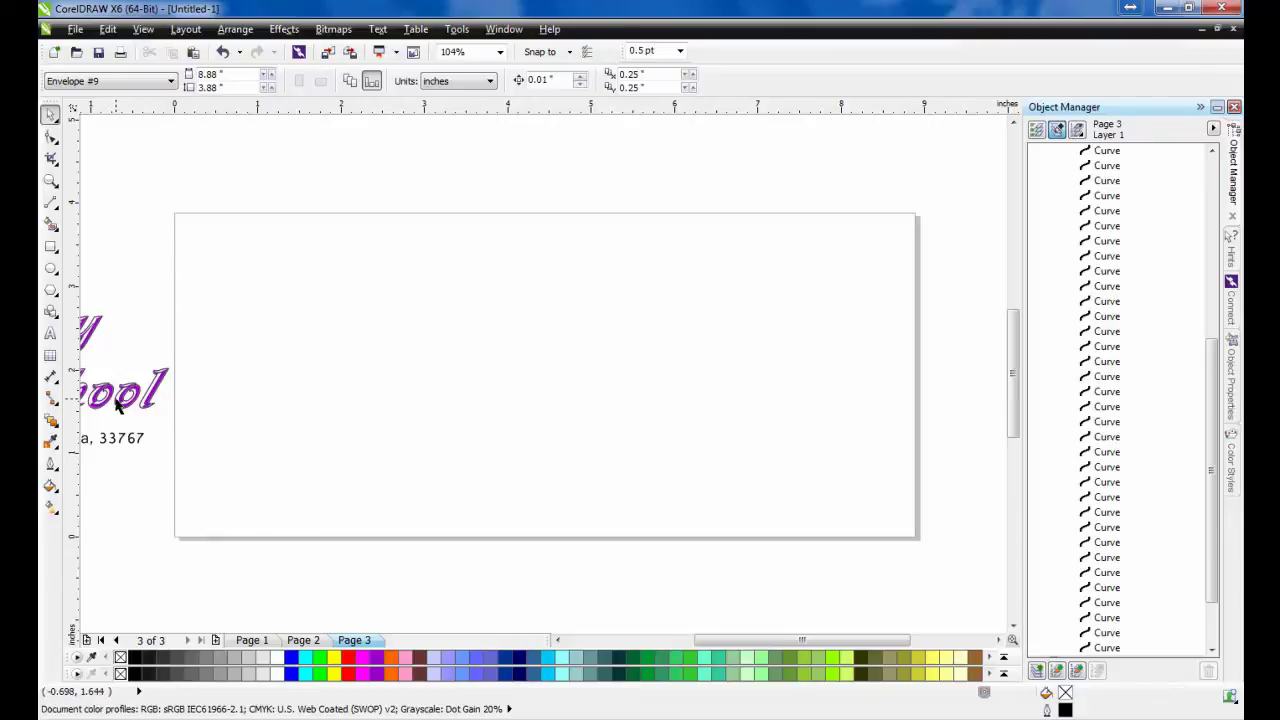
# - Place logo.cdr at the envelope's top-left and shrink it to about 29%
pyautogui.scroll(-2, 157, 444)
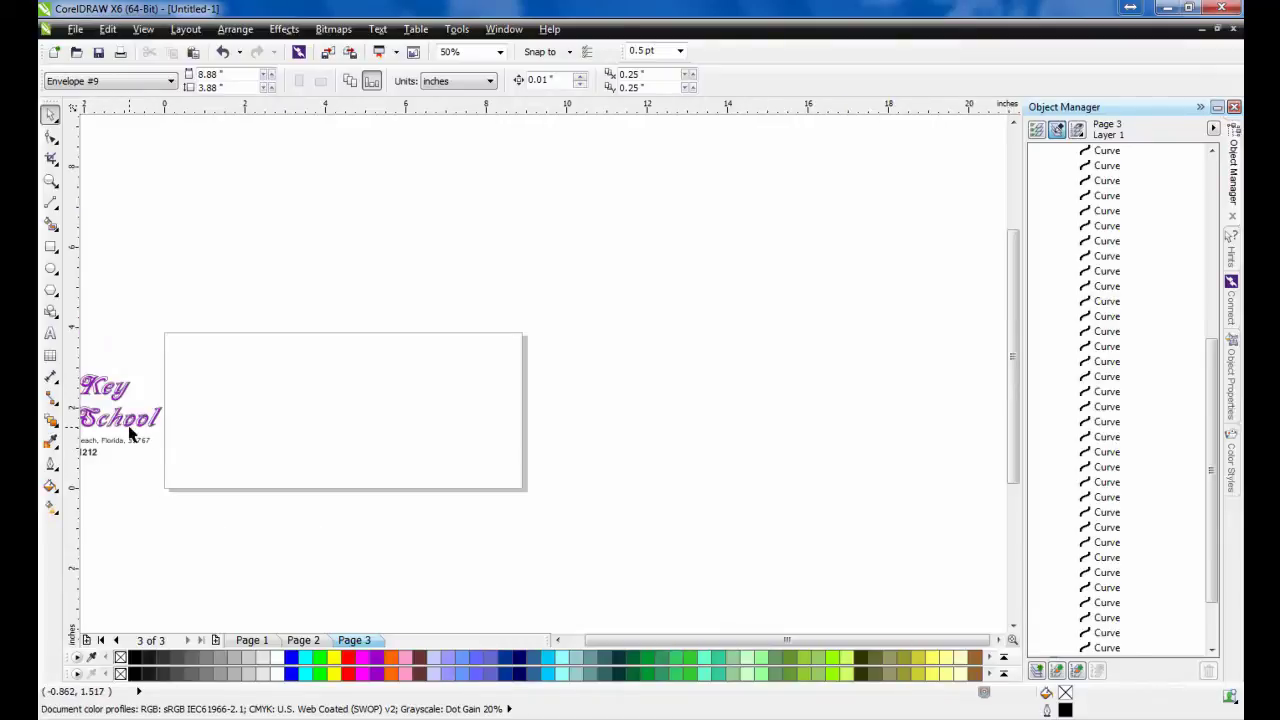
pyautogui.moveTo(130, 432)
pyautogui.mouseDown()
pyautogui.moveTo(411, 397)
pyautogui.moveTo(384, 388)
pyautogui.mouseUp()
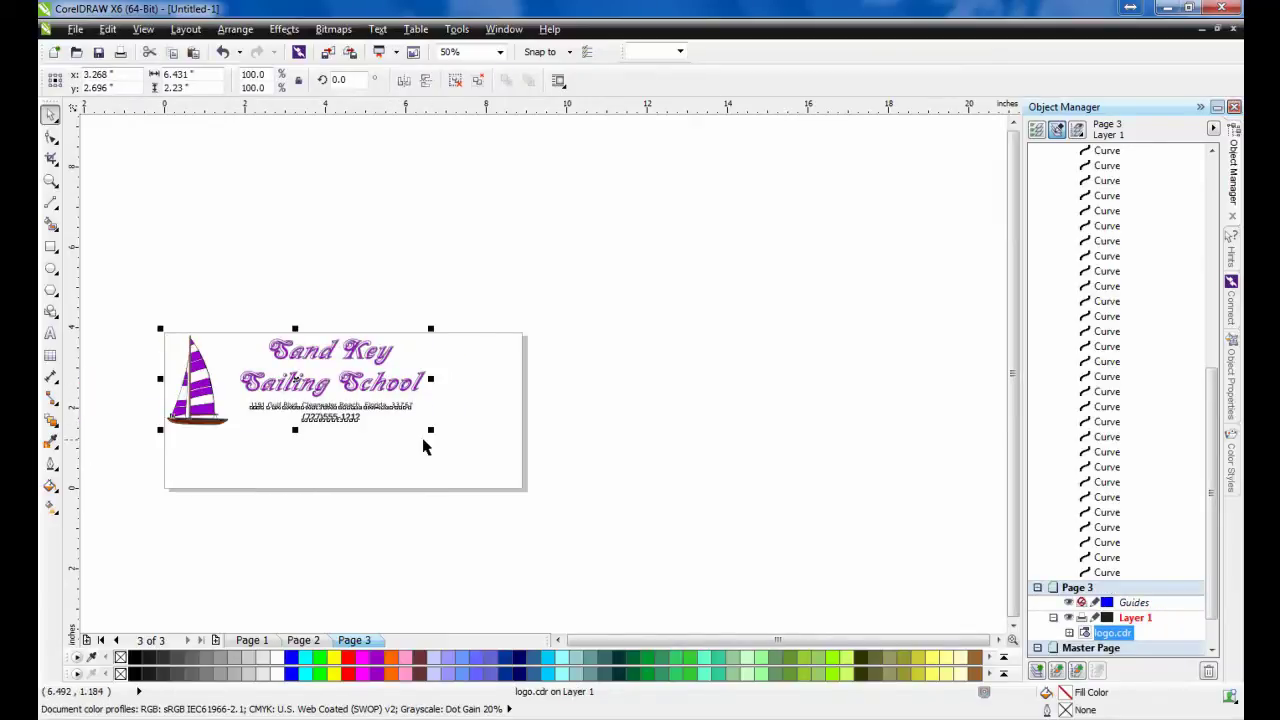
pyautogui.moveTo(429, 430)
pyautogui.mouseDown()
pyautogui.moveTo(281, 374)
pyautogui.moveTo(243, 376)
pyautogui.mouseUp()
pyautogui.click(347, 400)
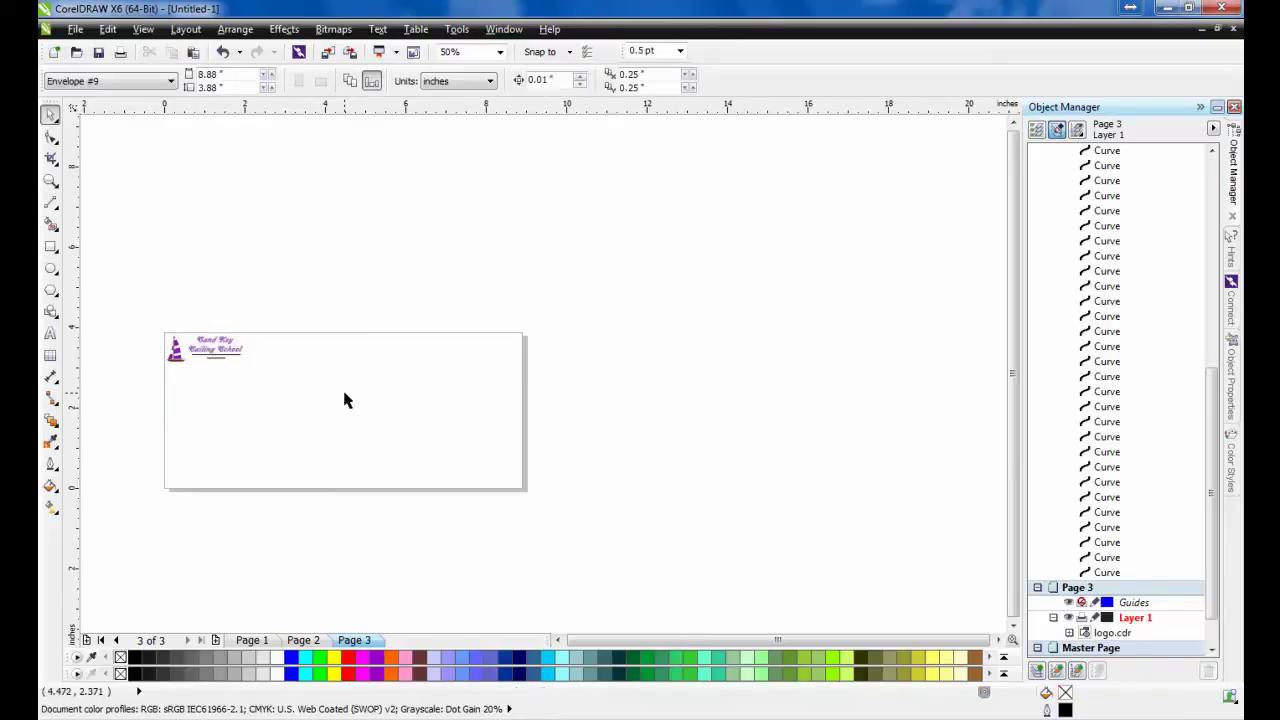
# - Draw a small stamp rectangle at the envelope's top-right, then return to the business card page
pyautogui.click(50, 246)
pyautogui.moveTo(518, 342); pyautogui.dragTo(491, 370)
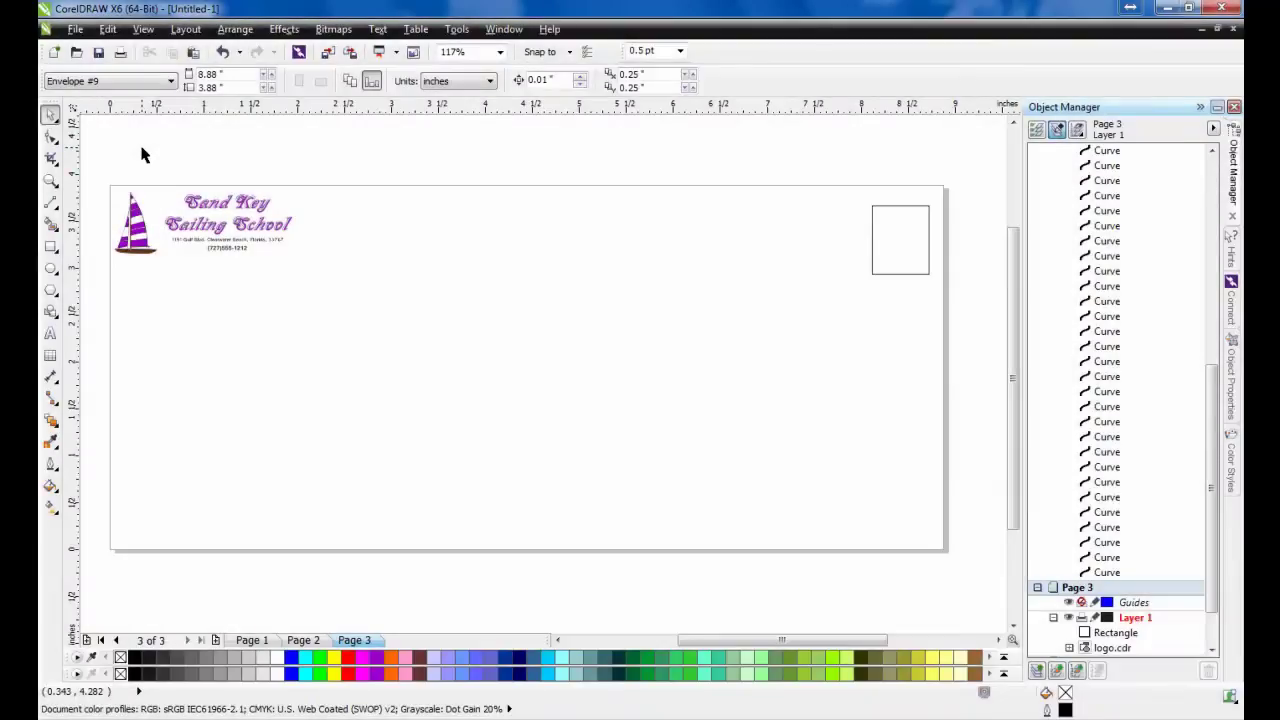
pyautogui.click(303, 641)
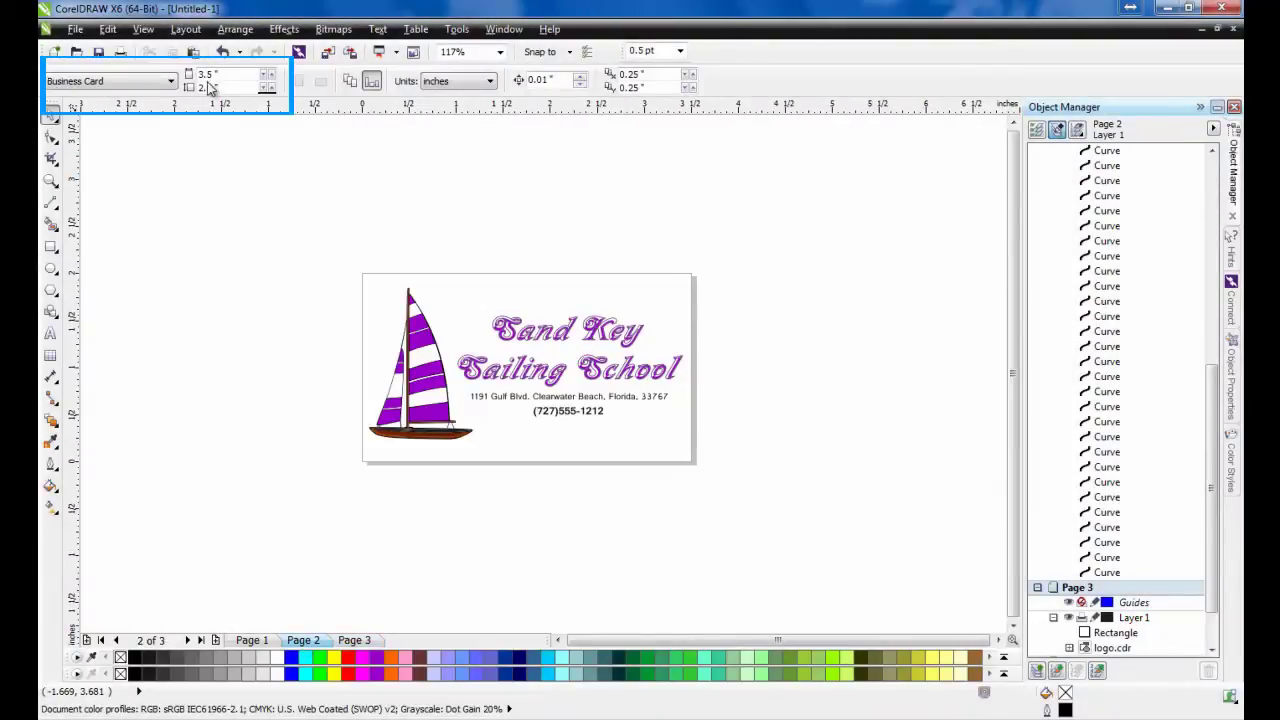
# - Zoom out on the letterhead page to review the document, then bring up the File menu
pyautogui.click(247, 641)
pyautogui.scroll(-3, 390, 355)
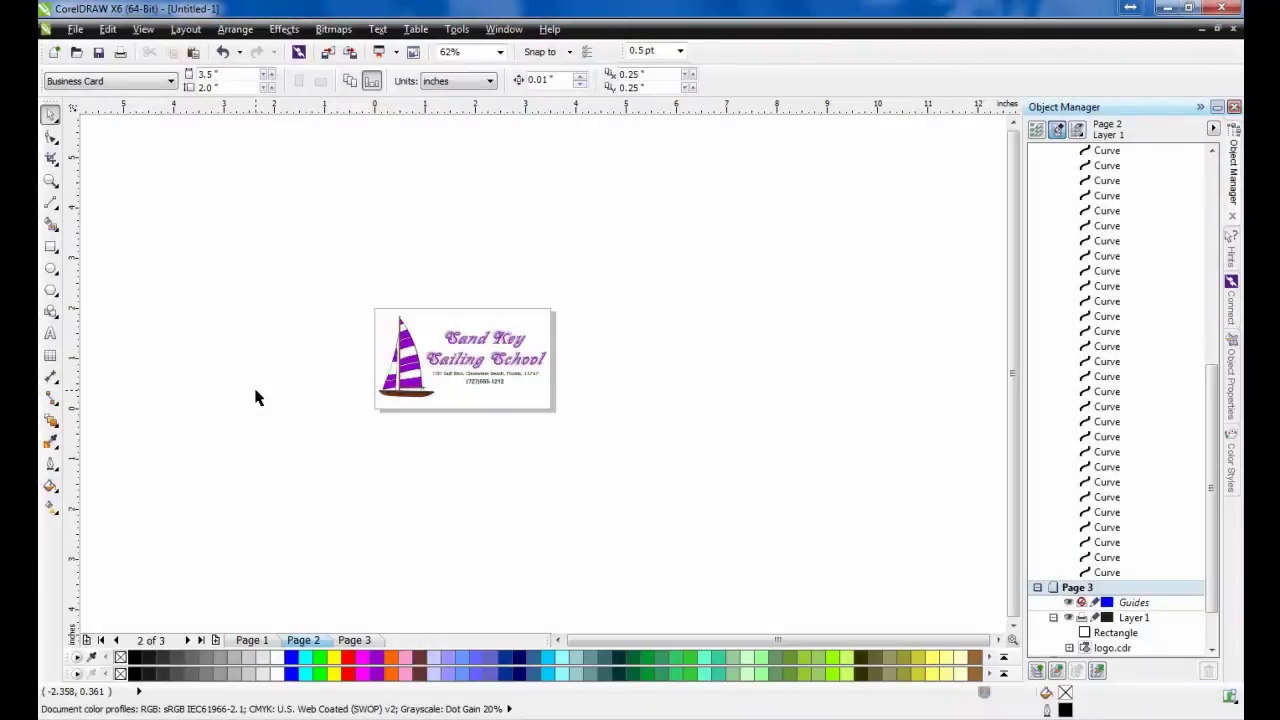
pyautogui.click(74, 30)
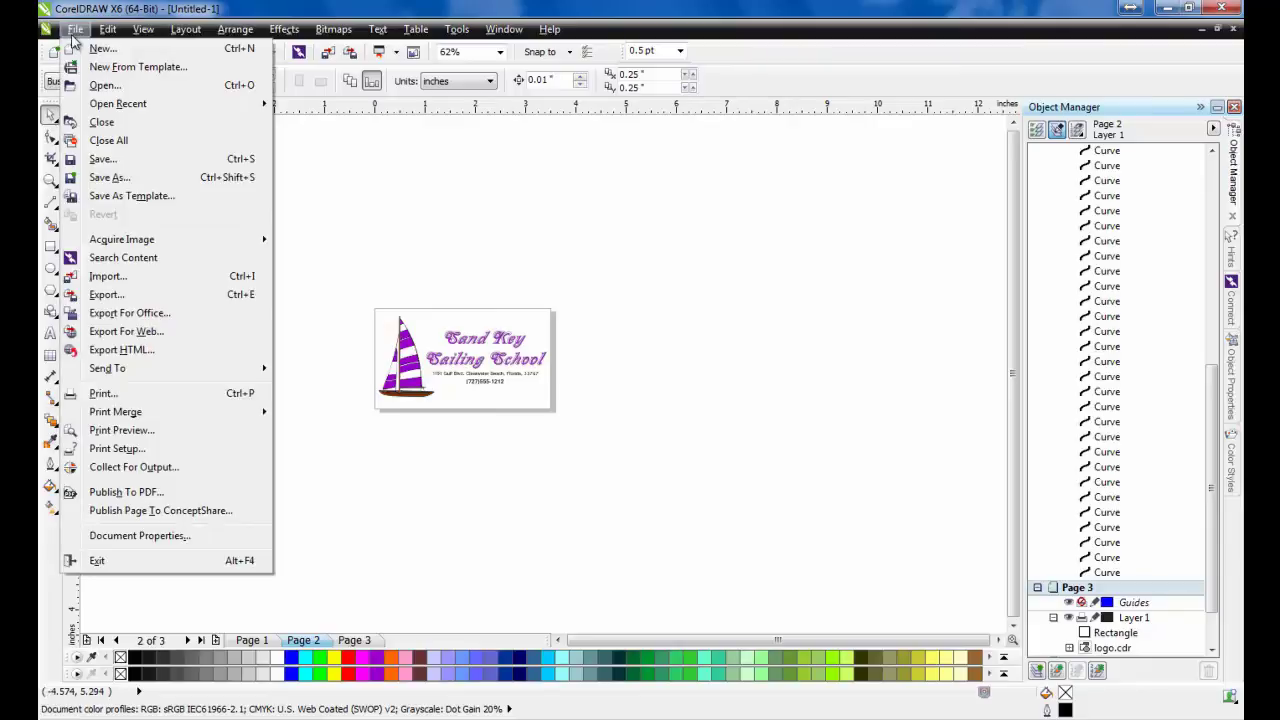
# - Print only the current business card page and show its print preview
pyautogui.click(139, 393)
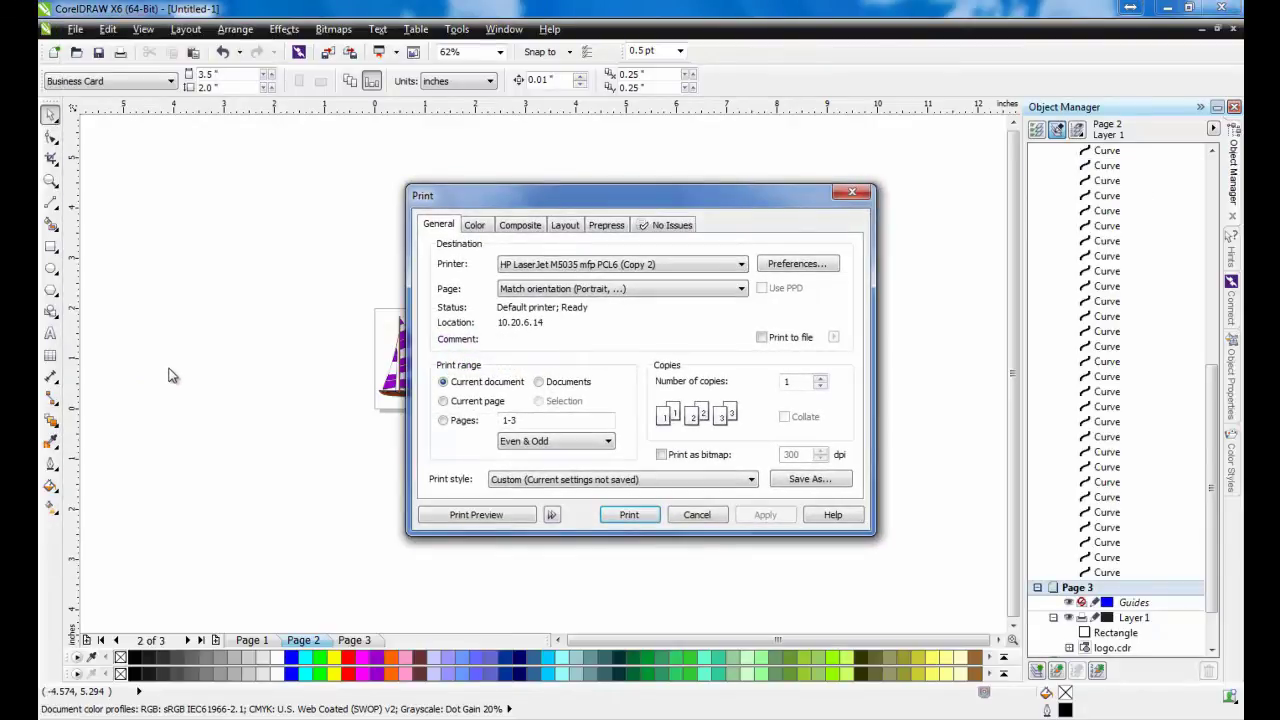
pyautogui.click(443, 401)
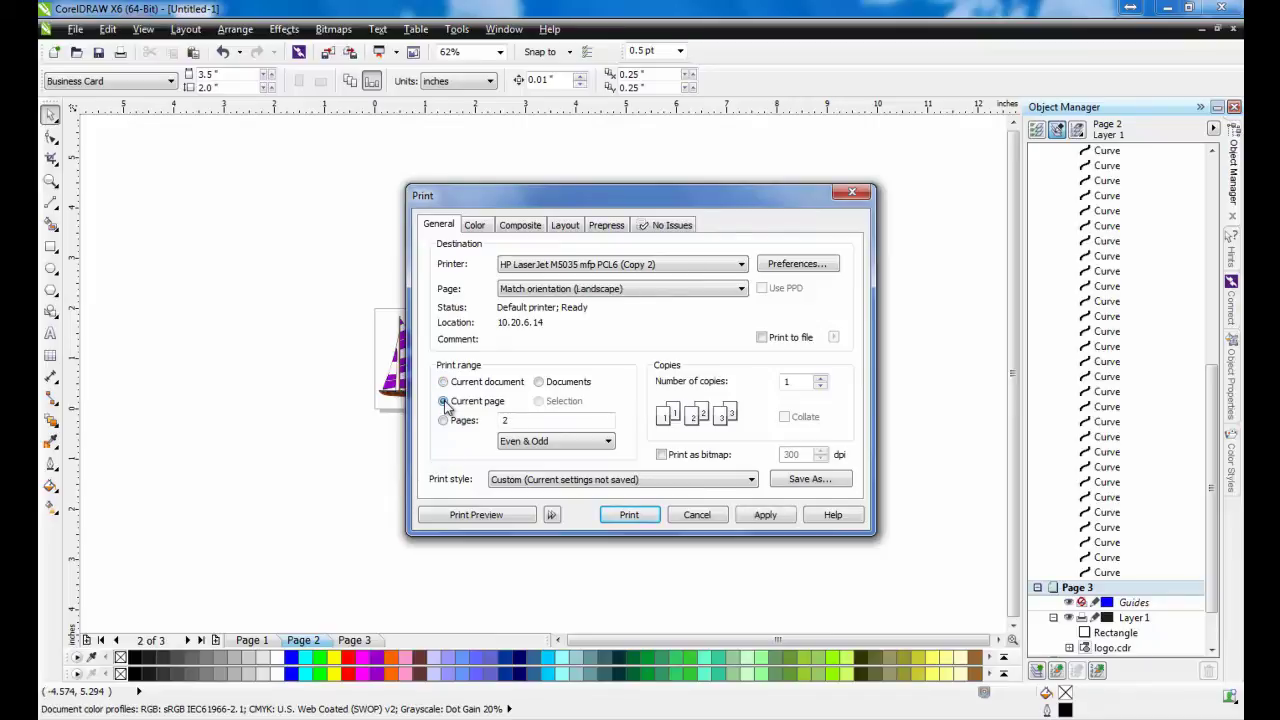
pyautogui.click(476, 515)
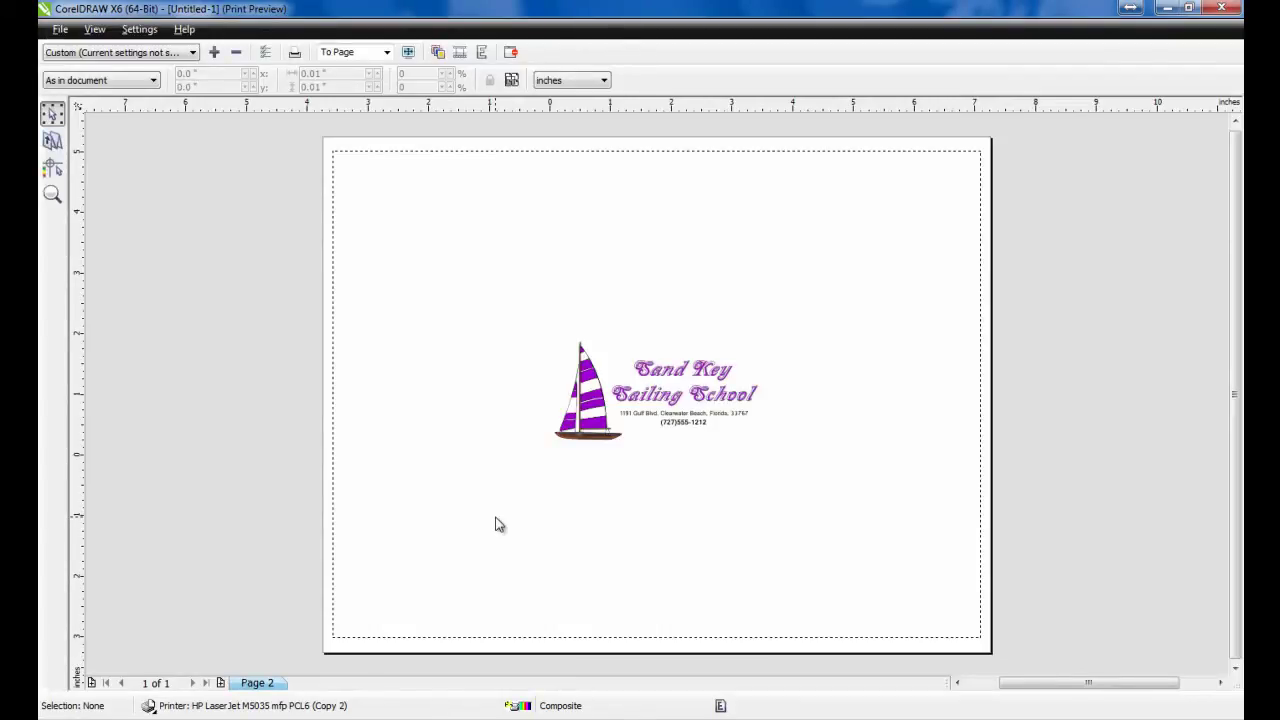
# - Use the Imposition Layout tool to arrange the cards in 2 columns by 5 rows
pyautogui.click(52, 141)
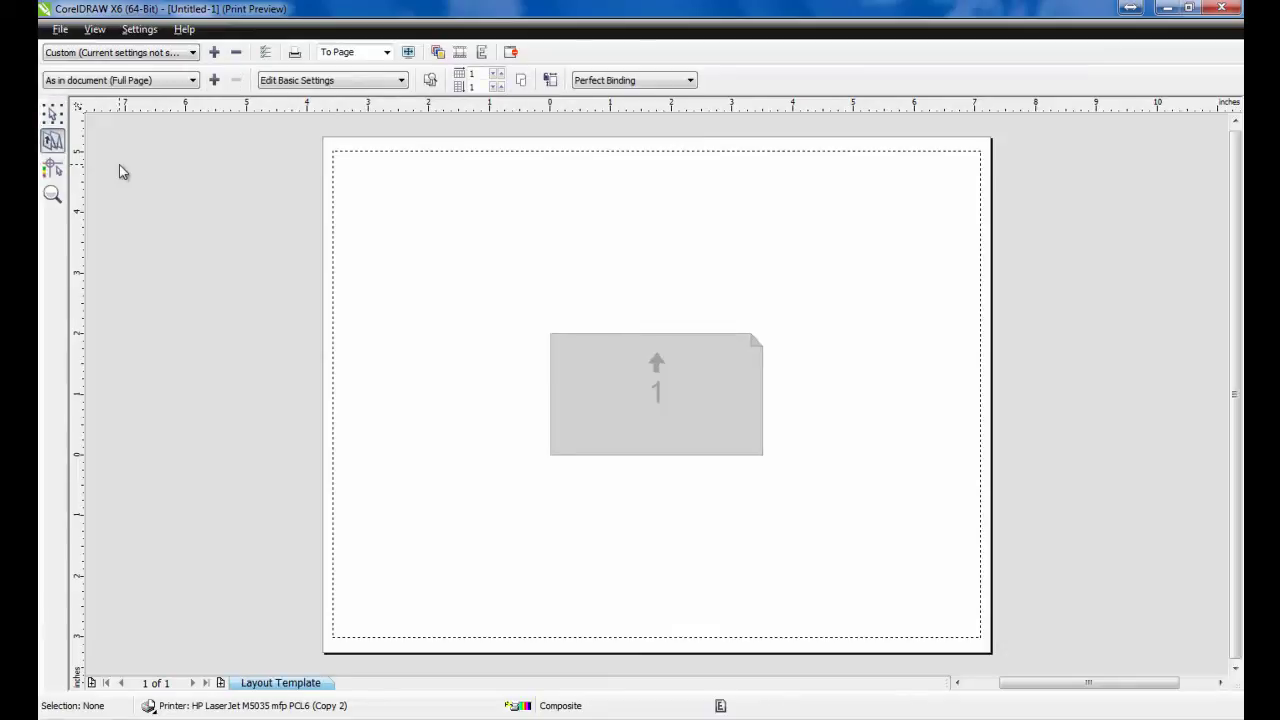
pyautogui.click(499, 74)
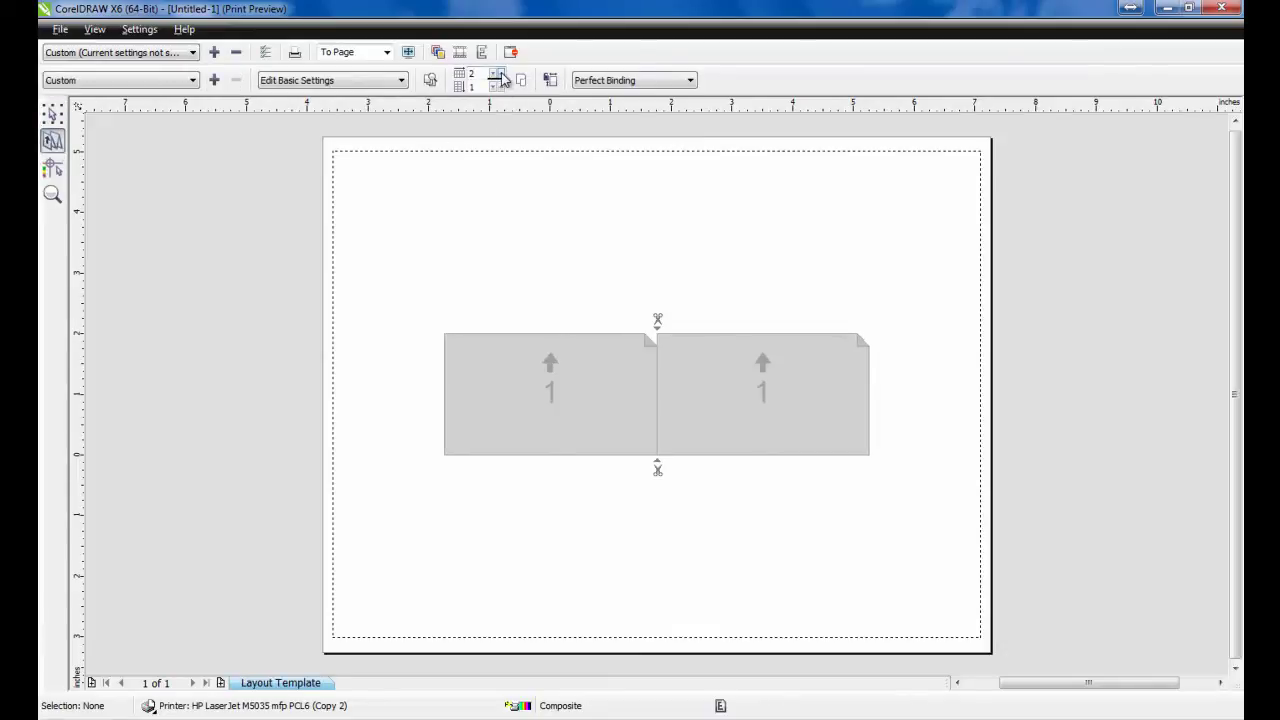
pyautogui.click(499, 87)
pyautogui.click(499, 87)
pyautogui.click(499, 87)
pyautogui.click(499, 87)
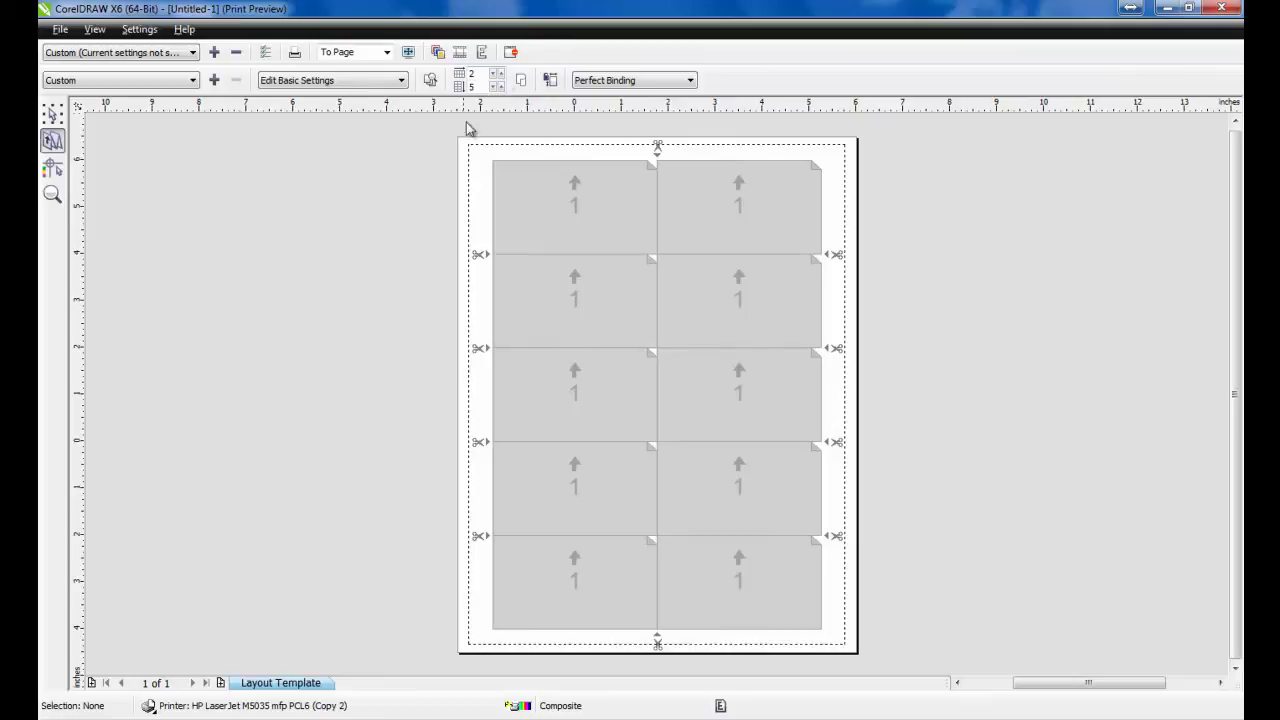